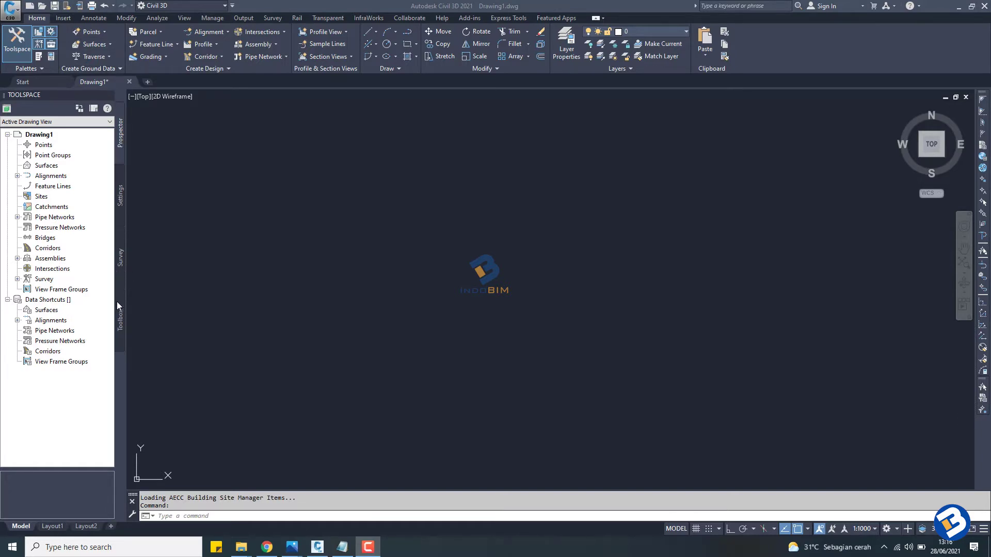
- Switch Toolspace to the Settings tree and bring up Drawing1's context menu
click(120, 198)
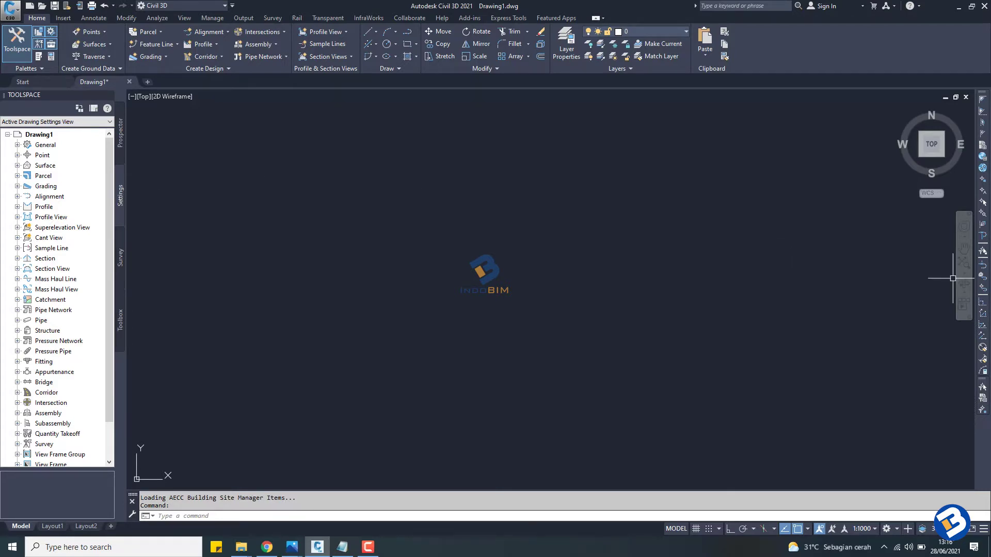
right_click(45, 137)
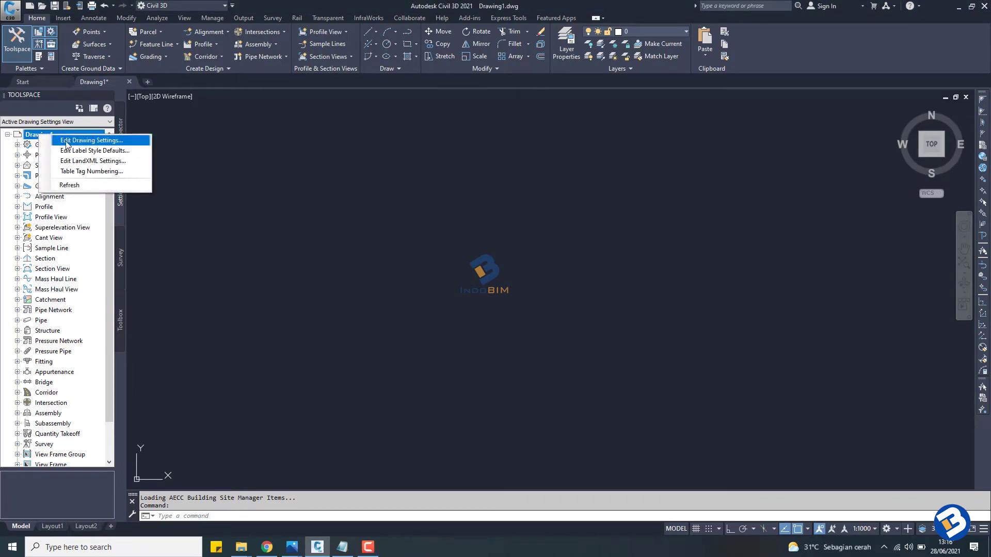
- Open Edit Drawing Settings and keep Meters drawing units with Degrees angular units on Units and Zone
click(105, 144)
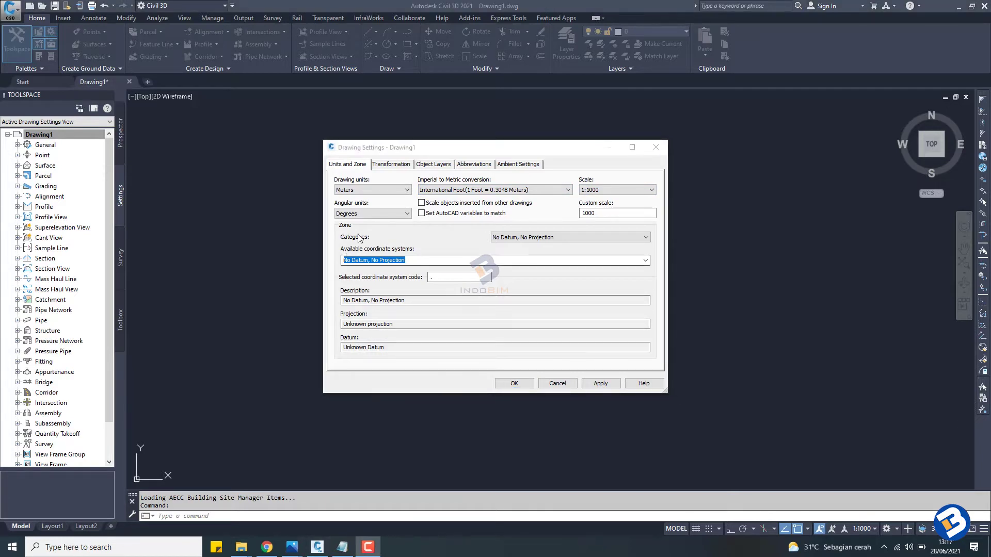
click(360, 192)
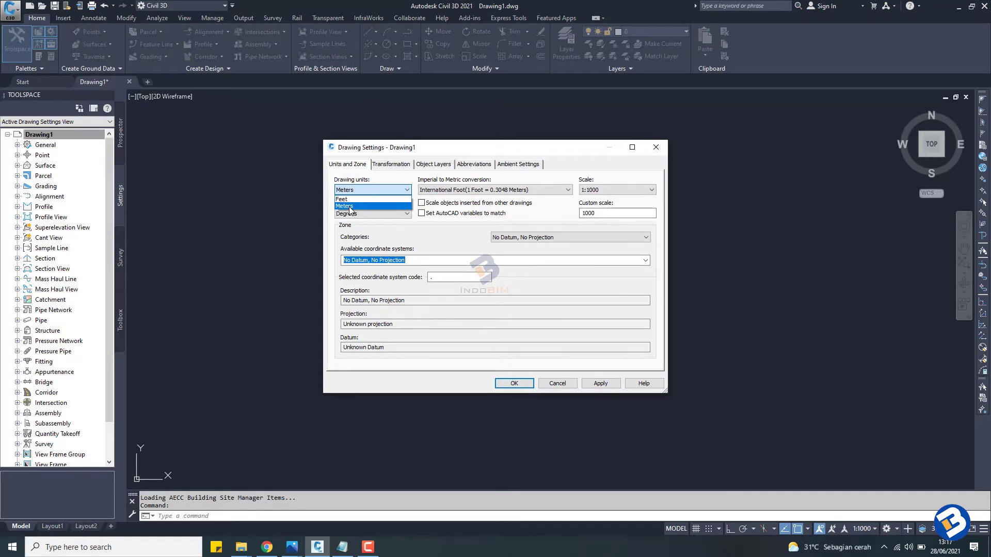
click(349, 208)
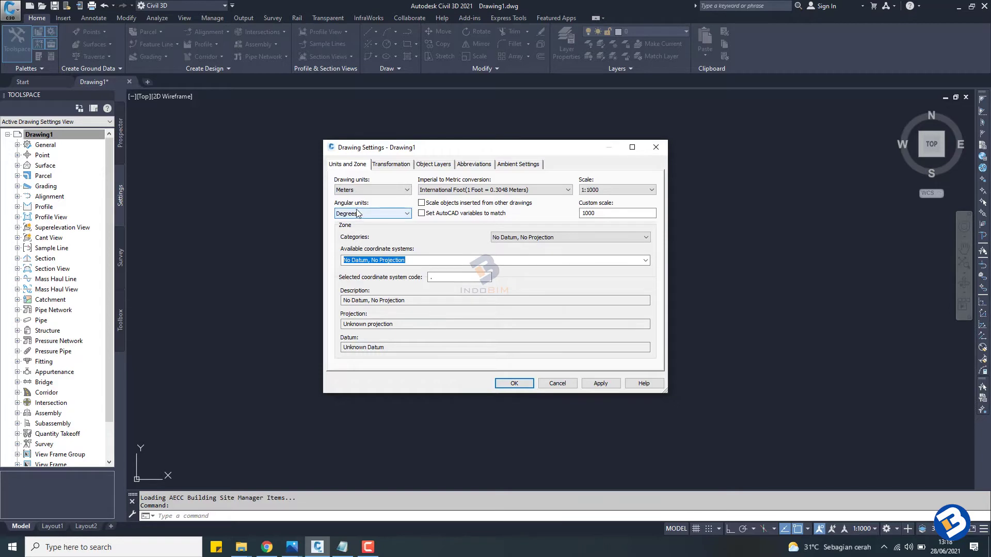
click(356, 214)
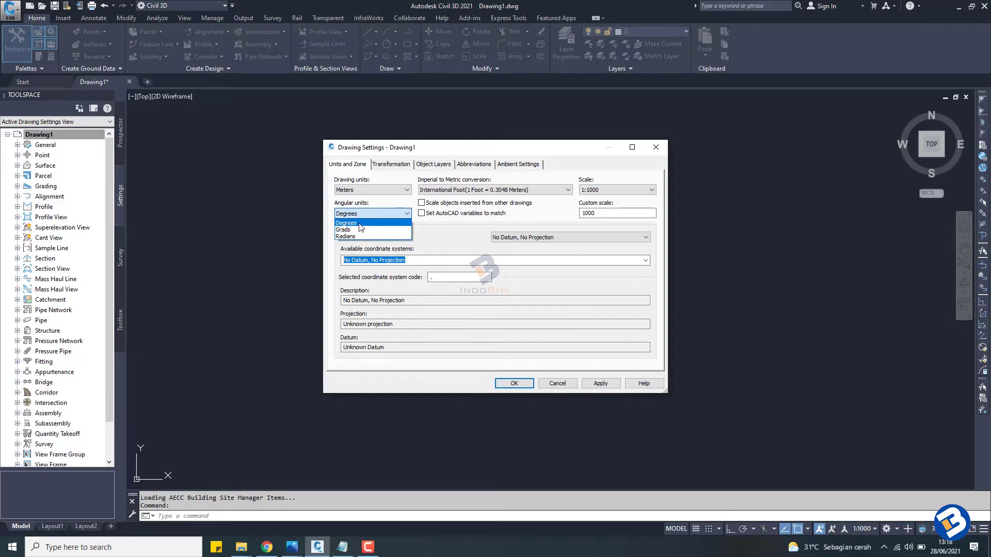
click(346, 224)
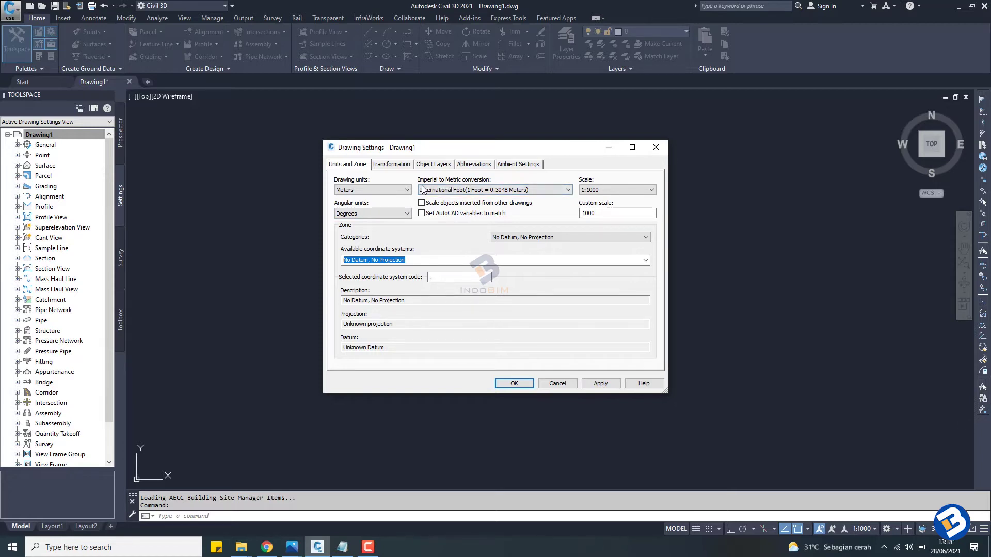
- Keep International Foot as the imperial-to-metric conversion and choose 1:1000 drawing scale
click(488, 190)
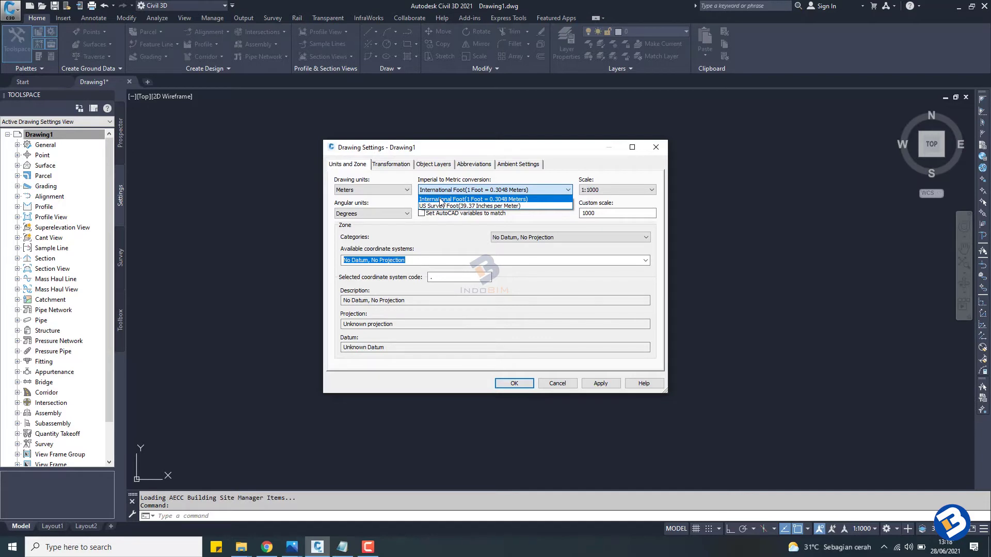
click(440, 202)
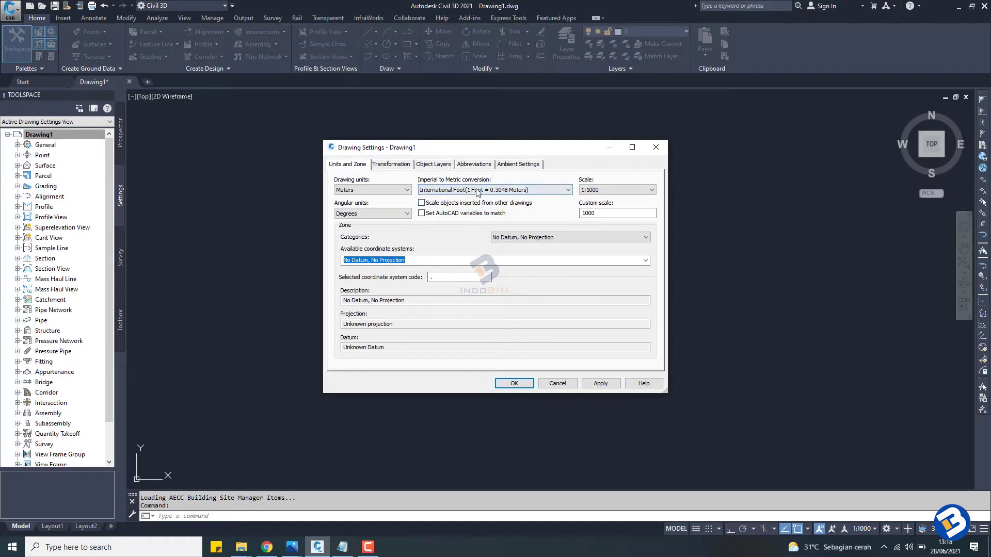
click(593, 192)
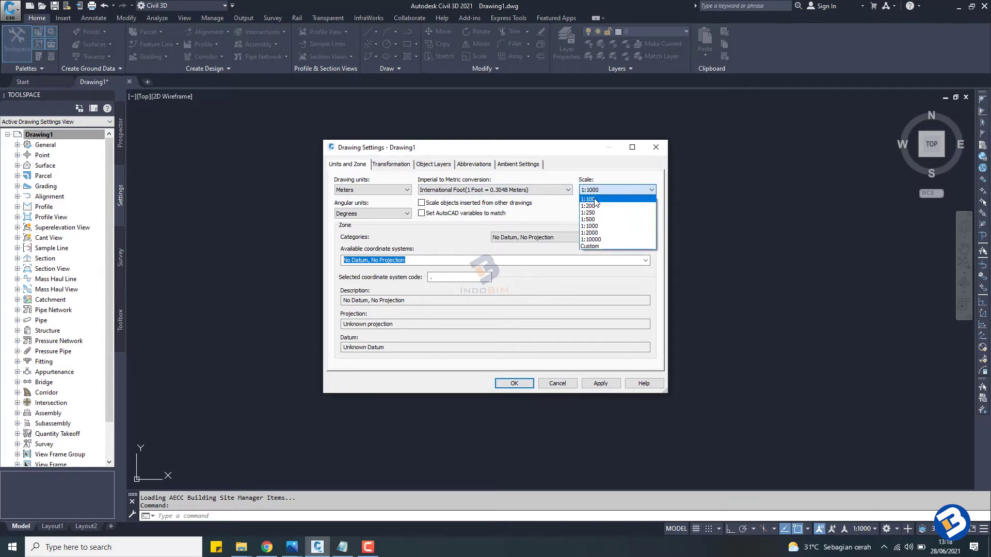
click(597, 227)
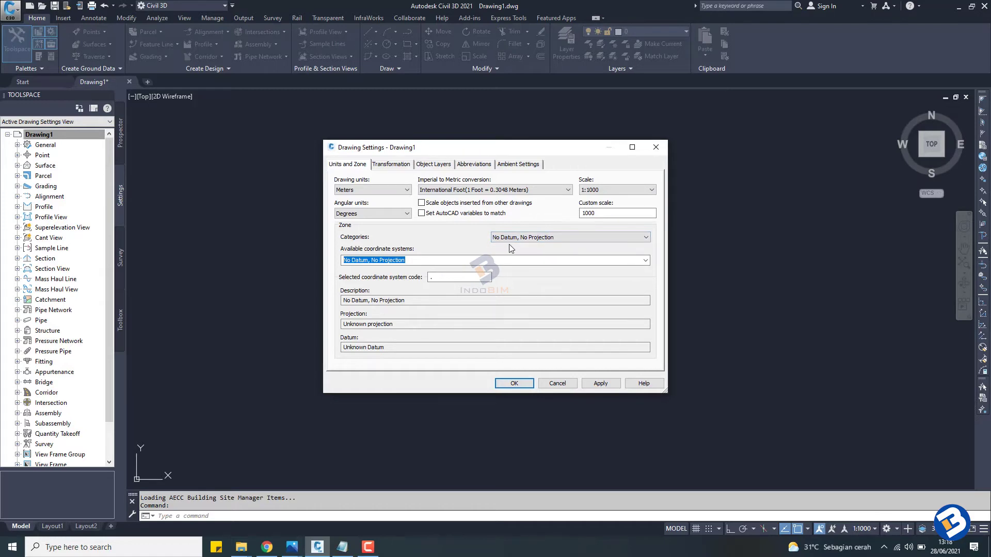
- Pick 'UTM, WGS84 Datum' from the bottom of the Zone Categories list
click(646, 239)
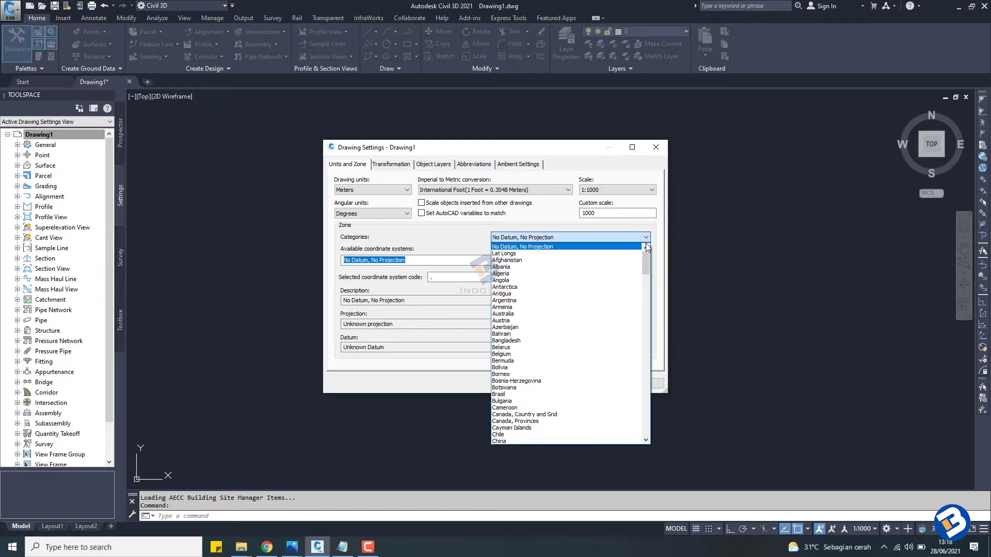
drag(646, 258, 648, 435)
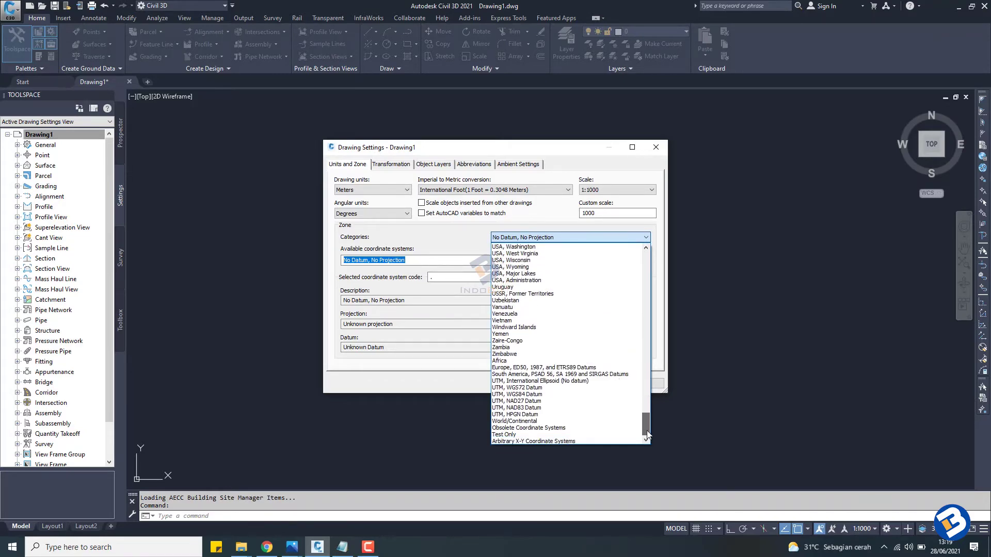
click(532, 395)
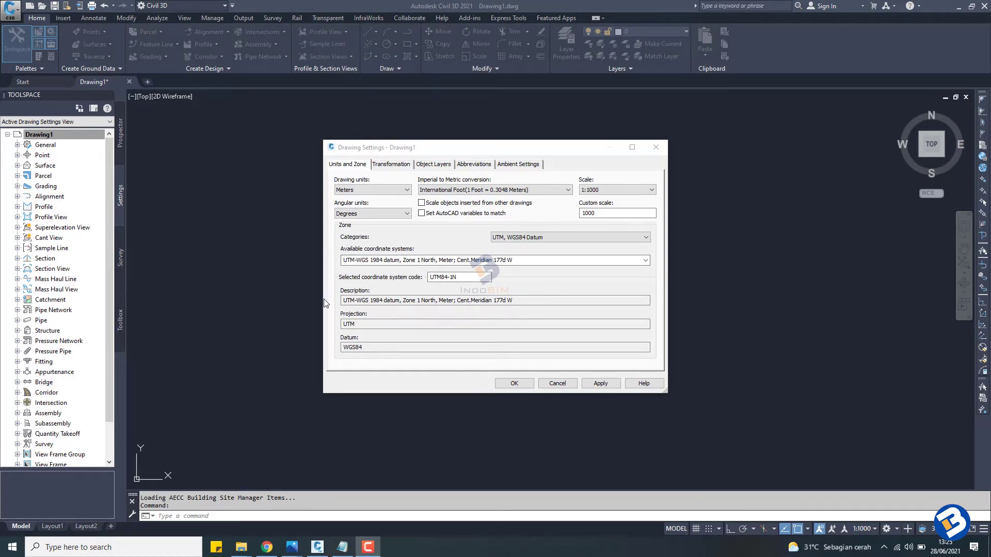
mouse_move(292, 548)
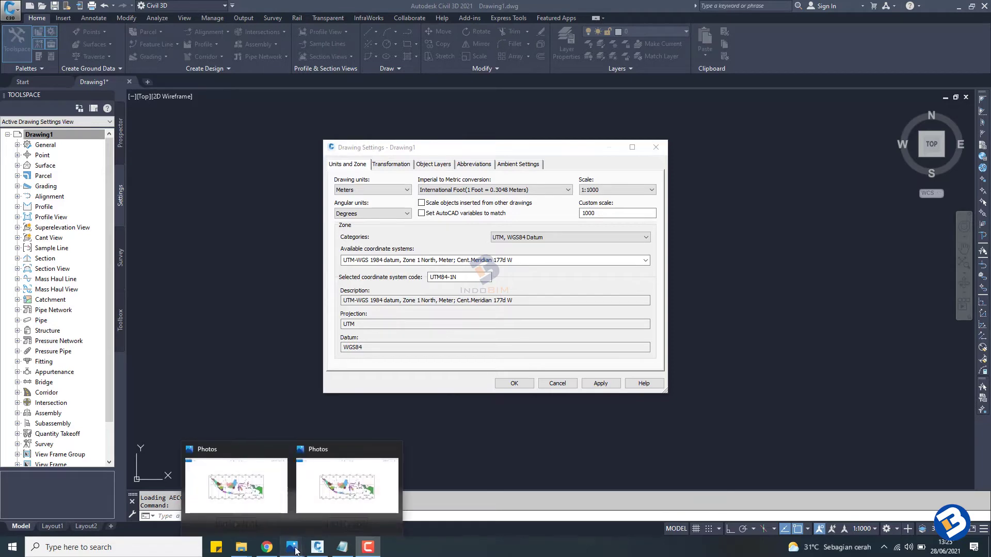
mouse_move(270, 488)
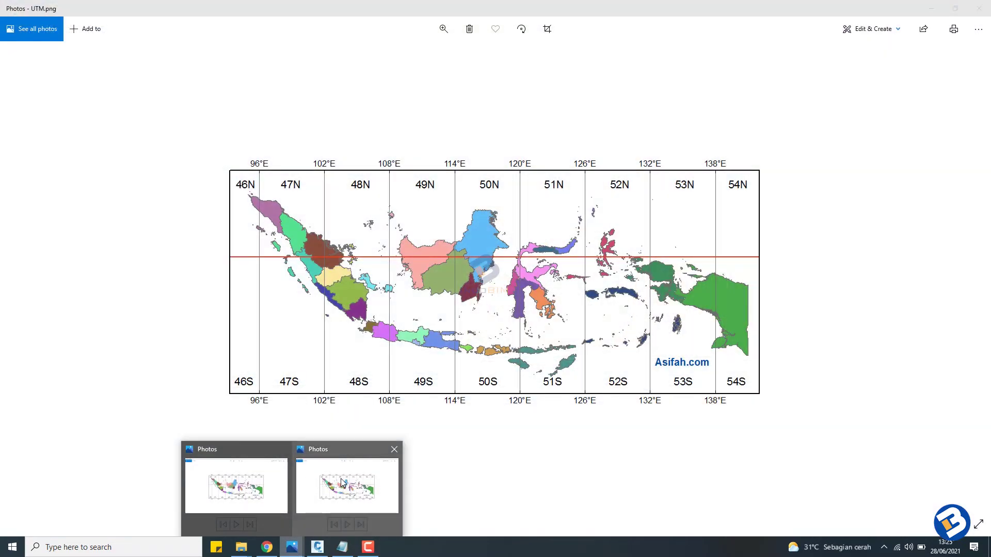
click(342, 484)
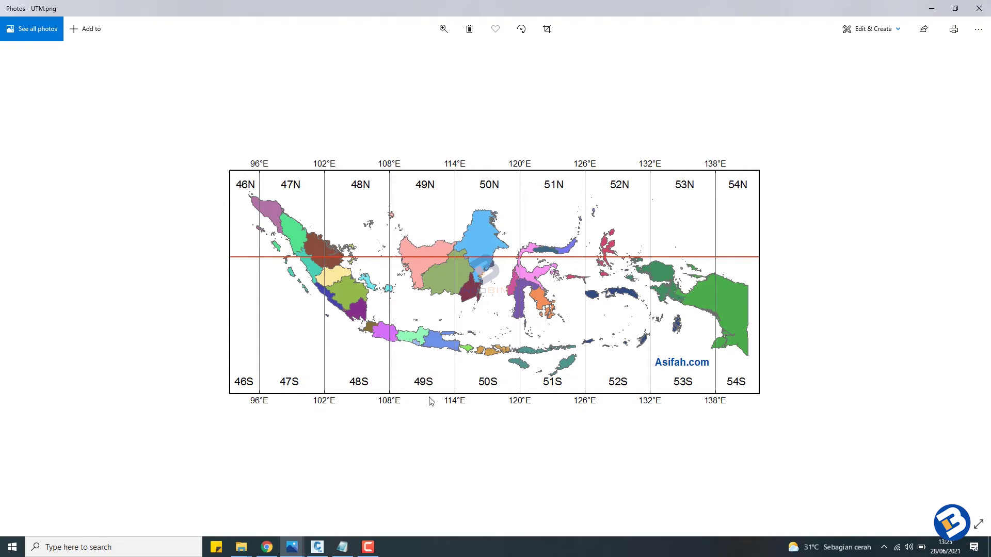
click(317, 546)
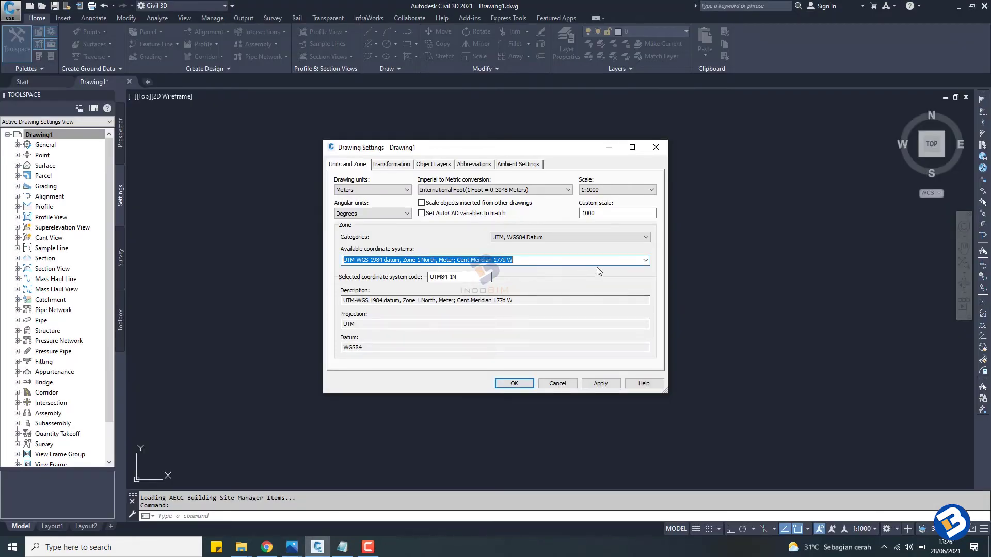
- Select UTM-WGS 1984 Zone 49 South (UTM84-49S, meridian 111d E) and apply the settings
click(646, 261)
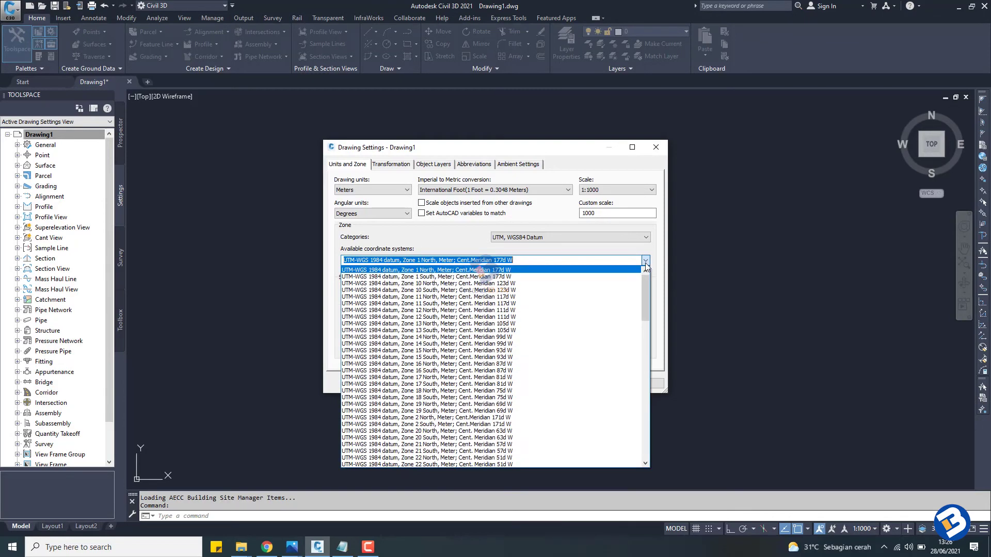
scroll(422, 321, down, 15)
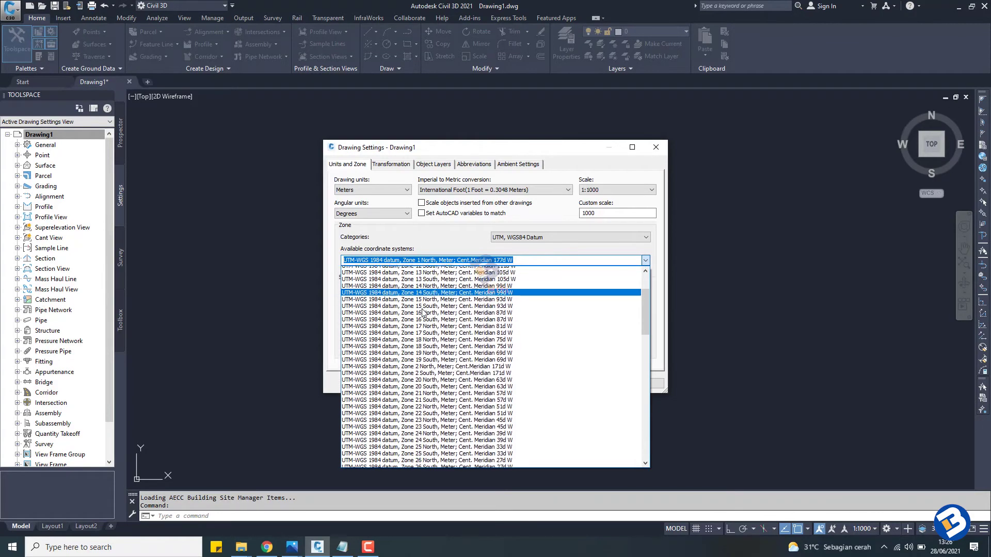
scroll(422, 362, down, 6)
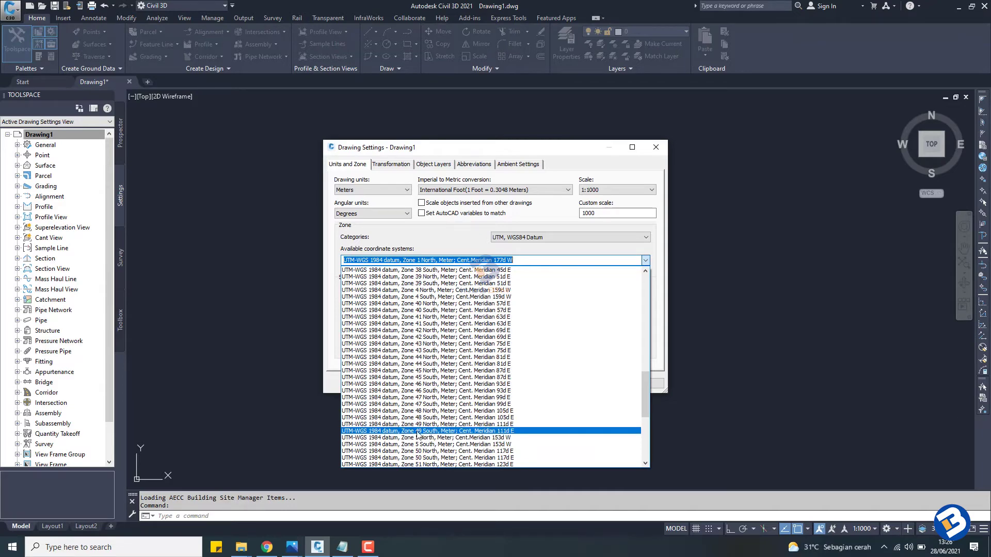
click(417, 431)
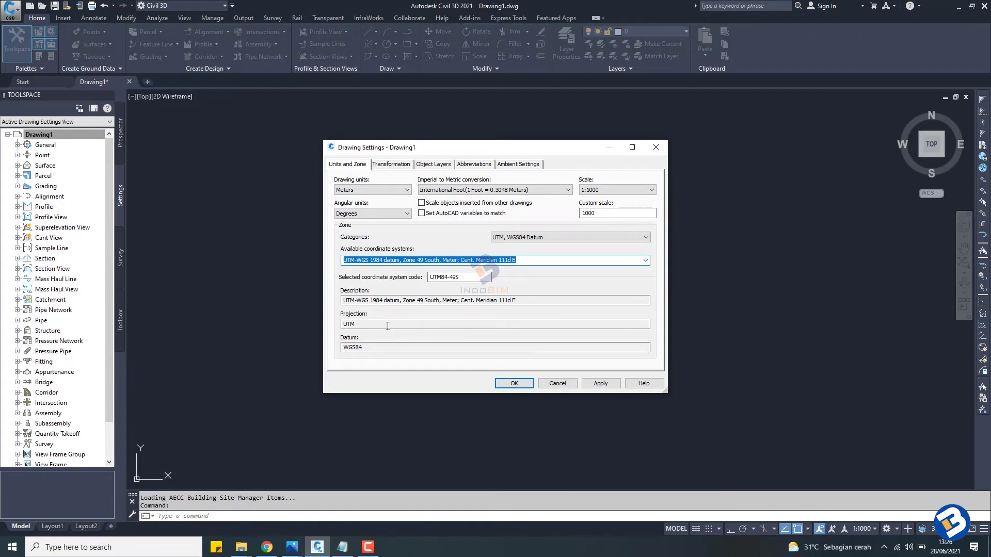
click(600, 384)
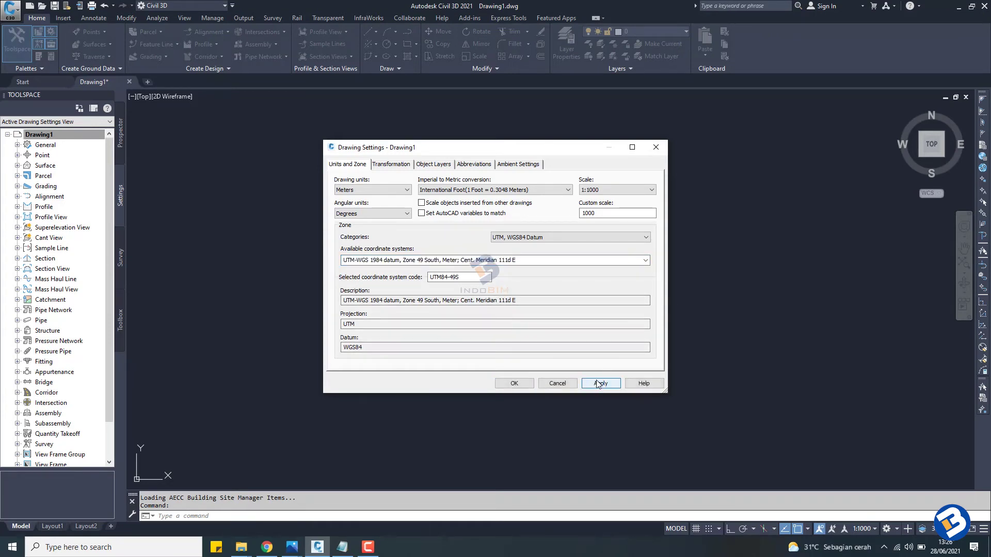
- Review the Object Layers table's default layers, such as C-ROAD-CORR-SCTN for Corridor Section
click(396, 165)
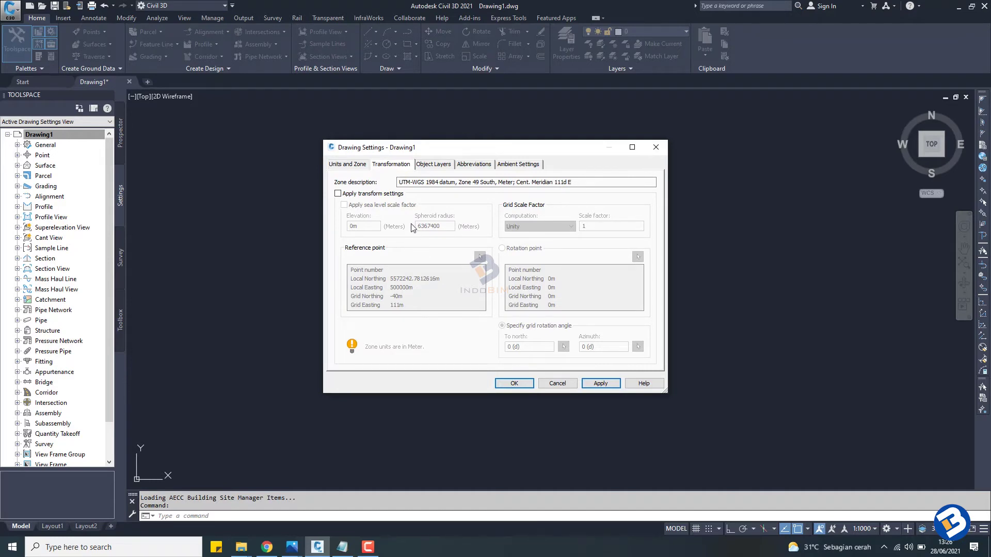
click(428, 166)
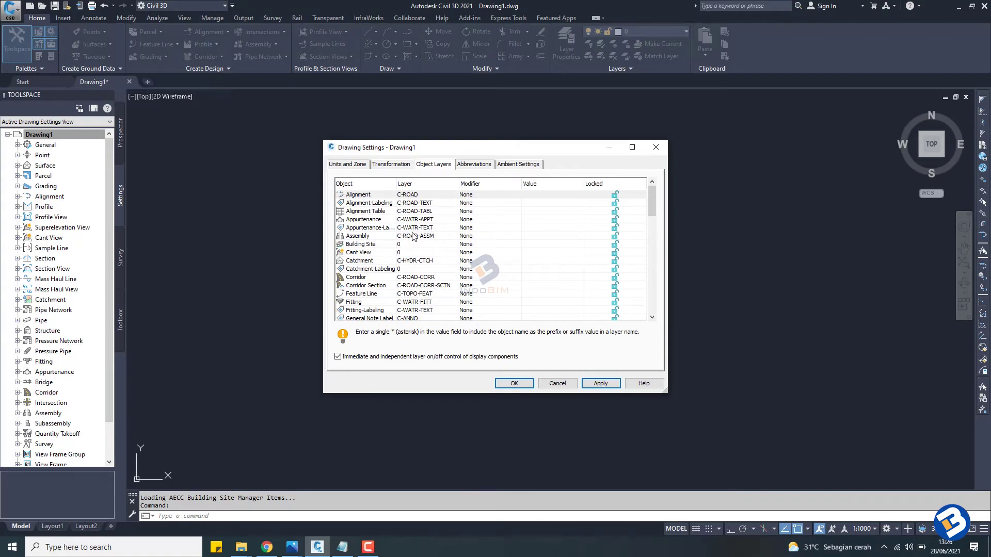
scroll(405, 270, down, 10)
scroll(404, 269, up, 10)
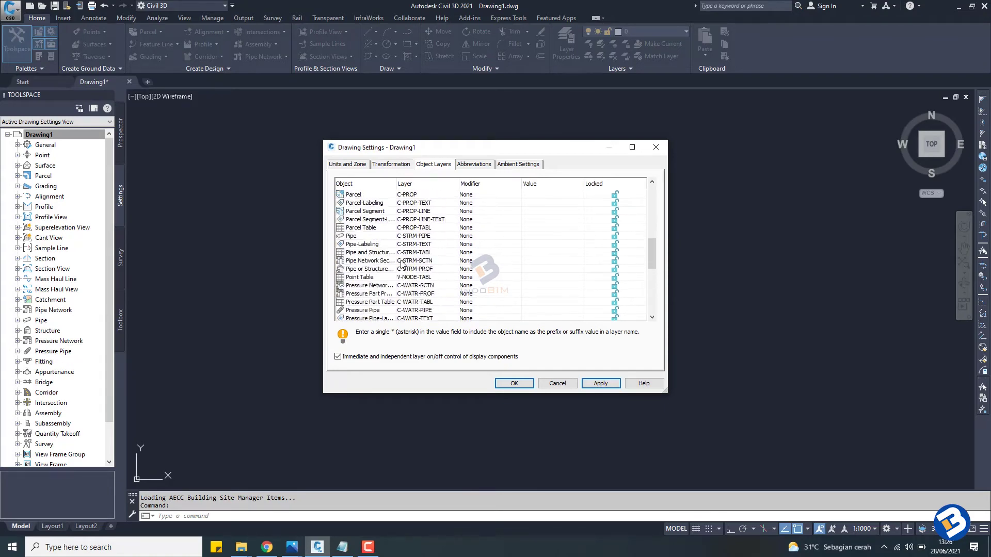
scroll(406, 237, down, 15)
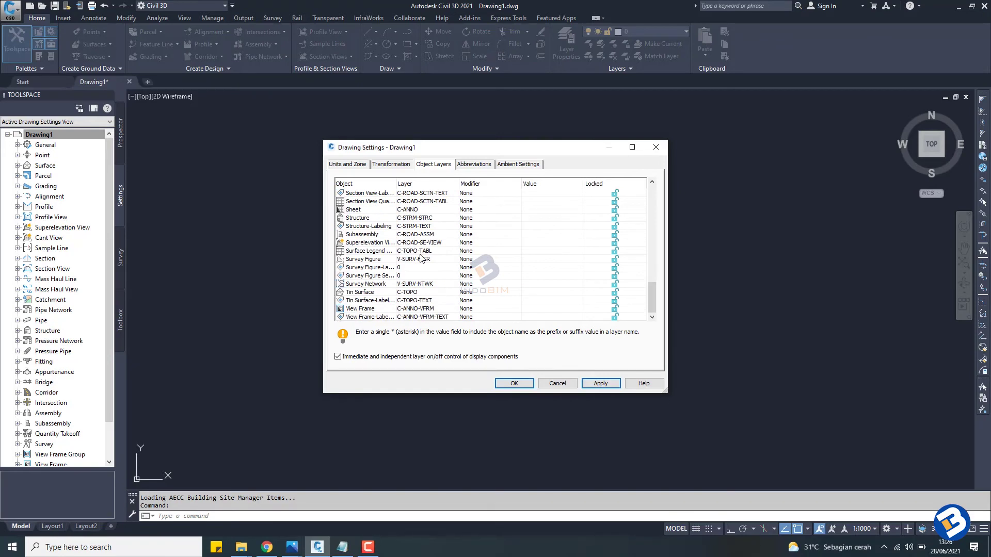
scroll(426, 267, up, 12)
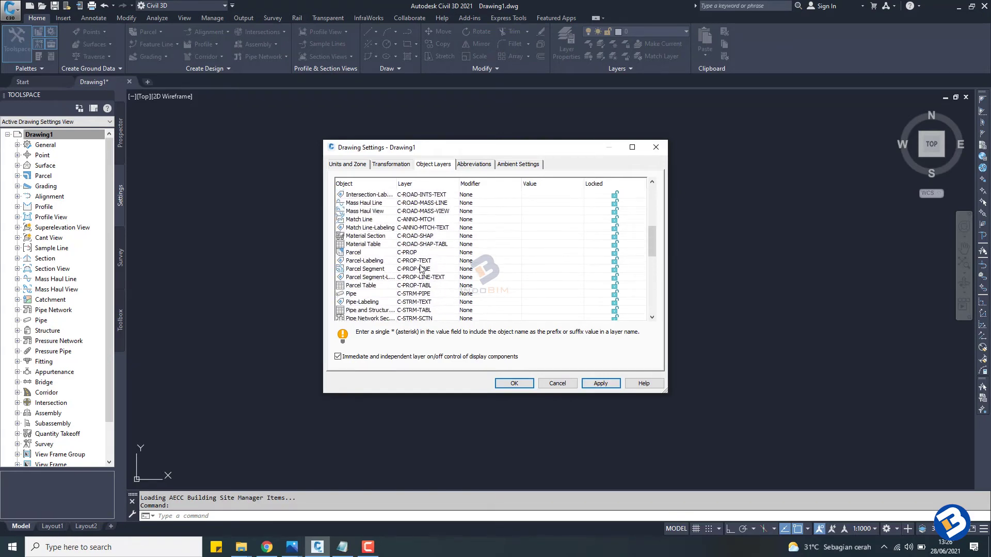
- Scroll through the Abbreviations list, then move on to the Ambient Settings categories
click(470, 165)
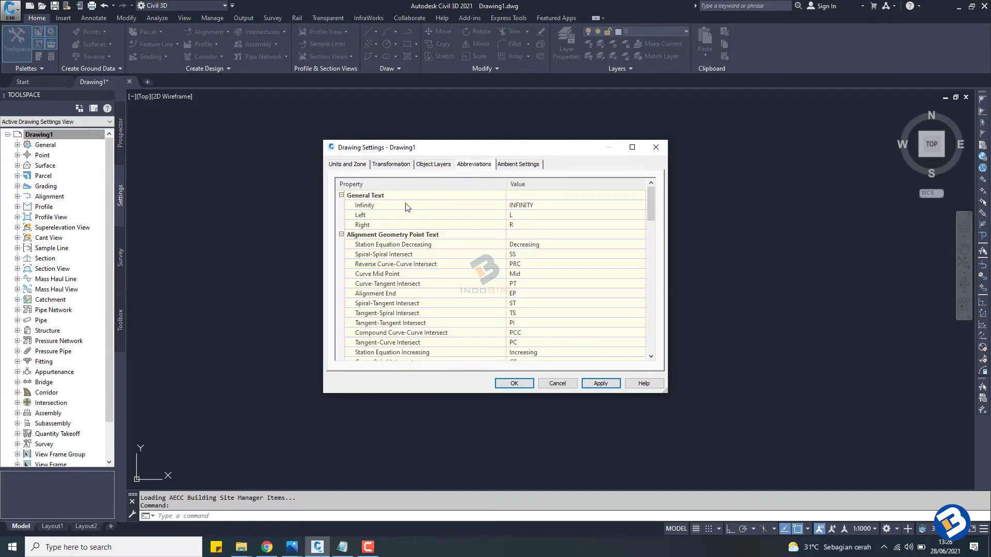
scroll(433, 212, down, 2)
scroll(433, 213, up, 1)
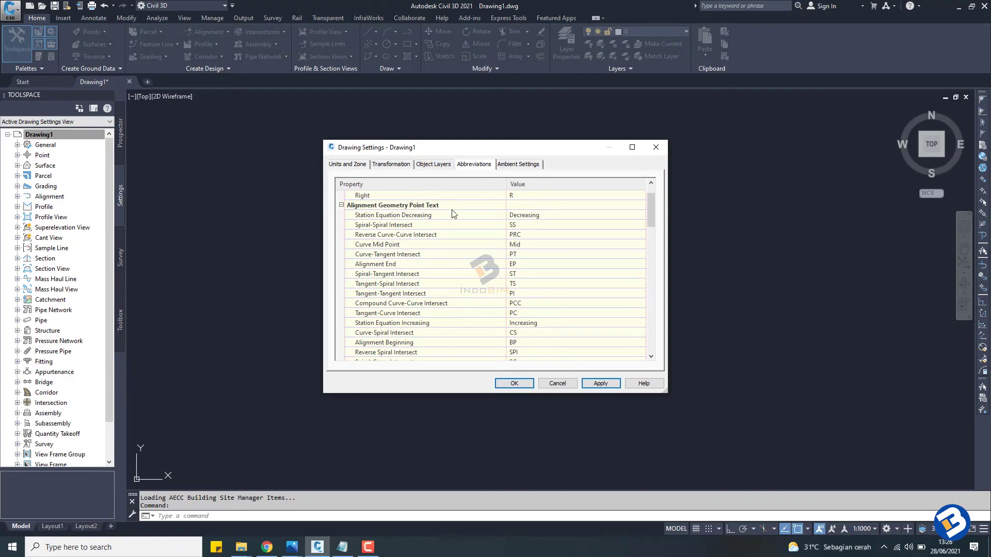
scroll(510, 226, down, 5)
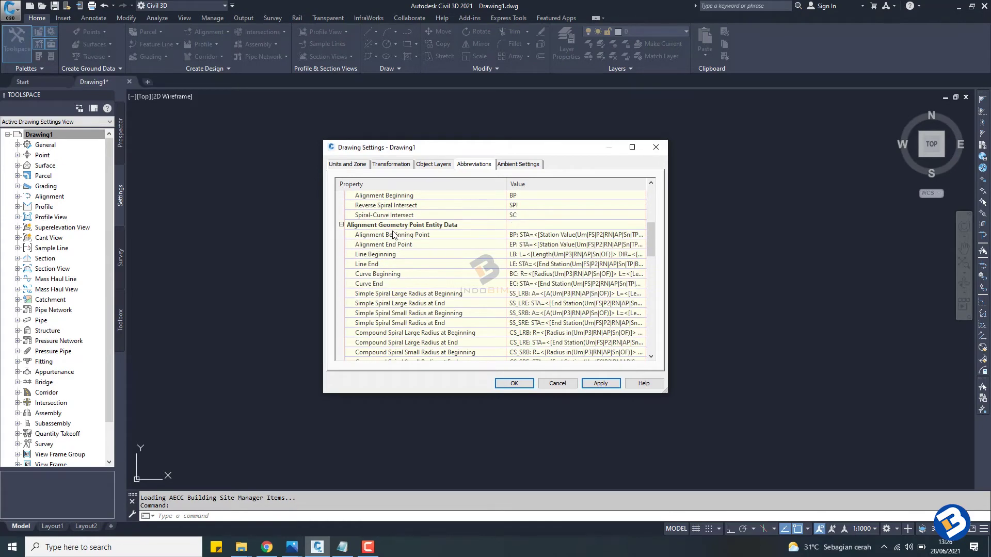
scroll(393, 235, down, 12)
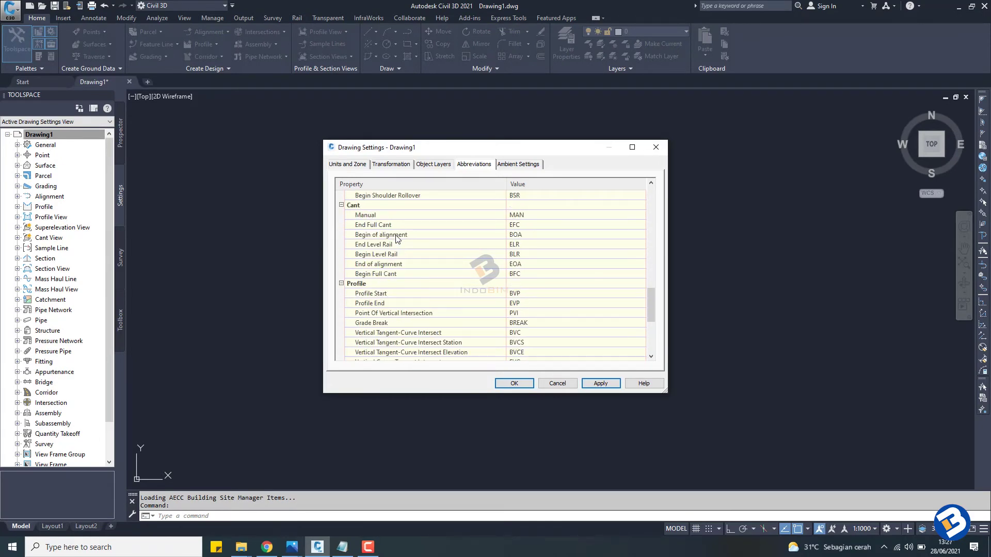
scroll(396, 237, down, 4)
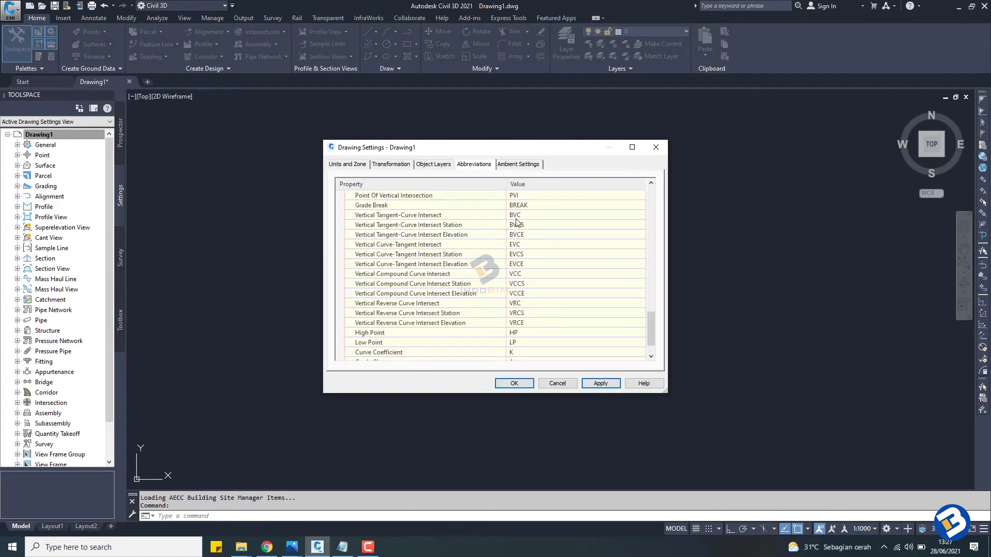
scroll(526, 231, up, 1)
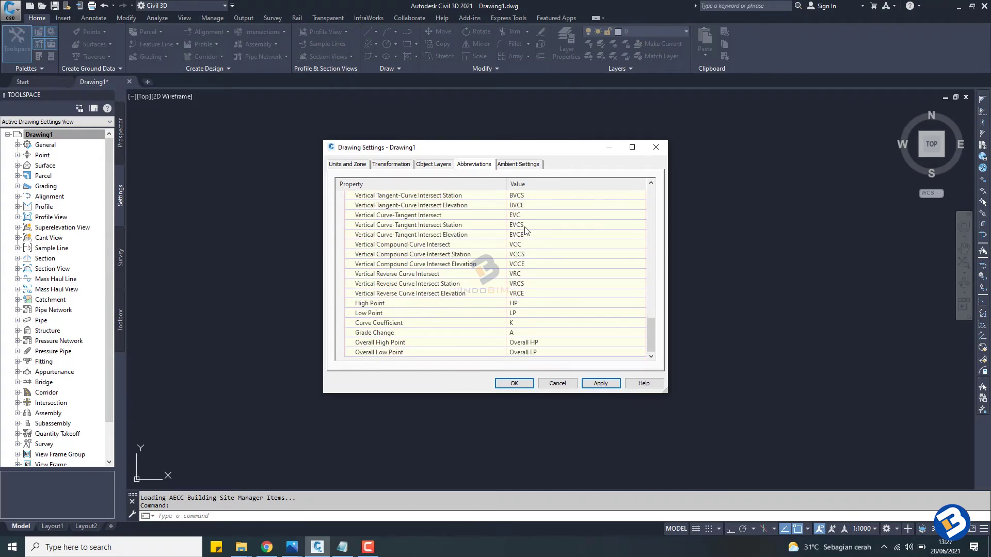
scroll(532, 291, up, 2)
scroll(532, 292, down, 2)
scroll(522, 288, up, 8)
scroll(517, 284, up, 10)
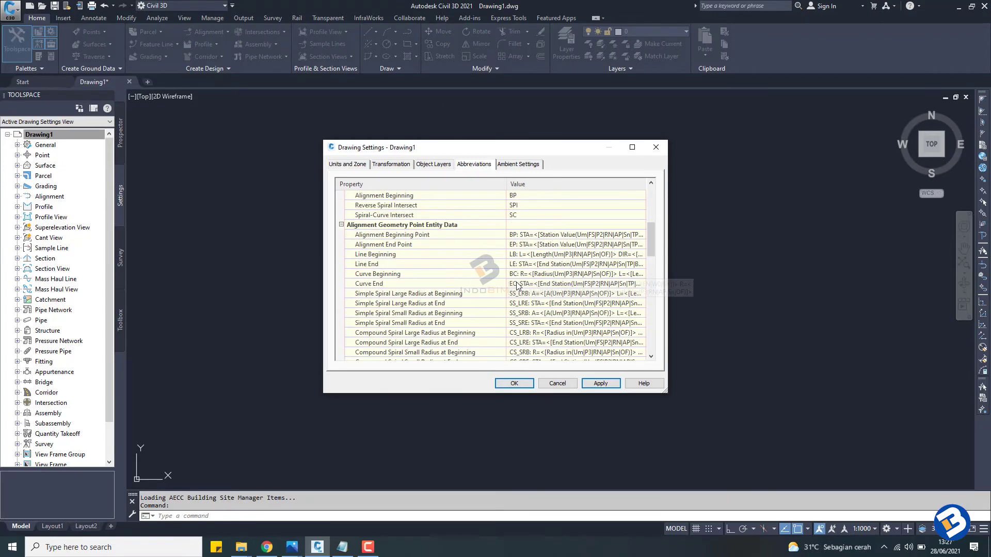
scroll(516, 283, down, 3)
scroll(517, 283, down, 15)
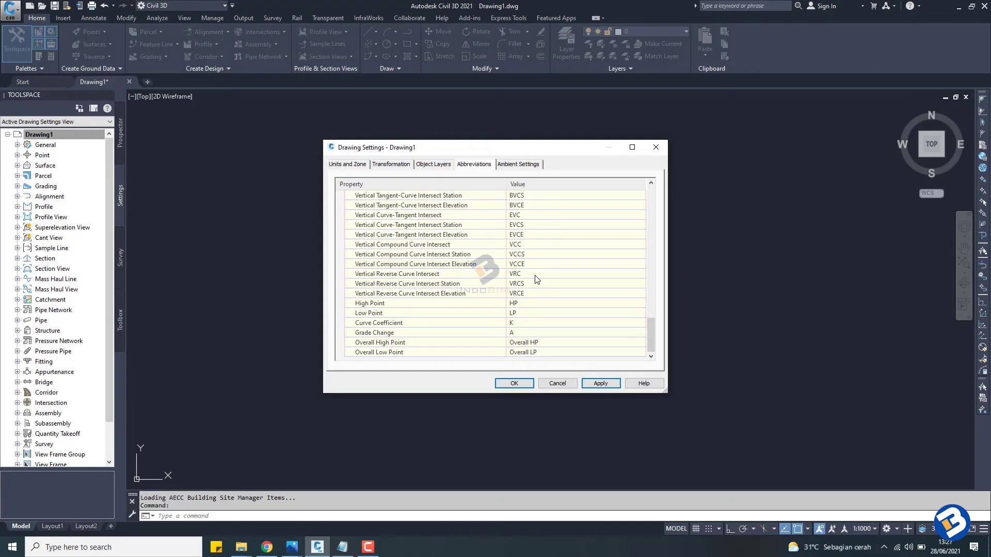
scroll(537, 279, up, 4)
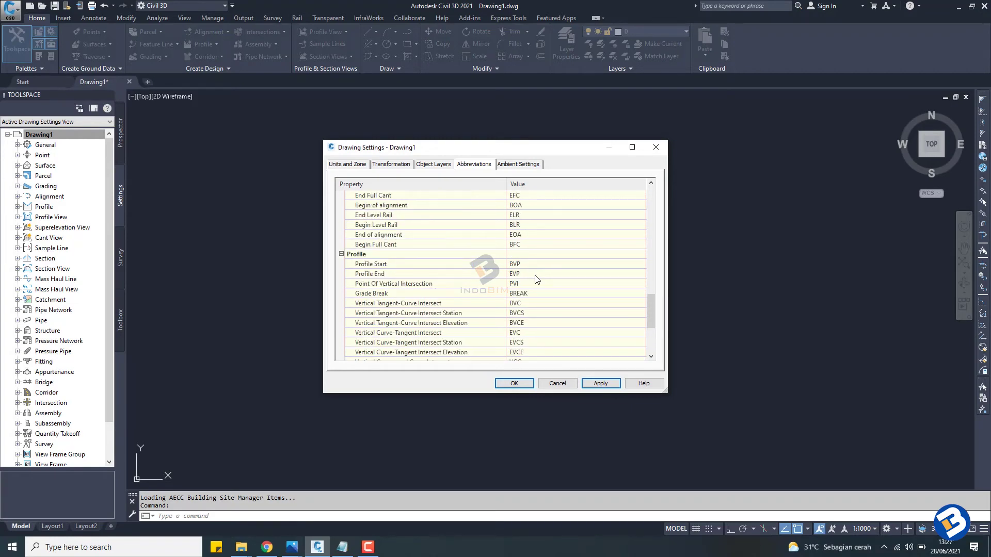
scroll(537, 279, down, 4)
scroll(537, 279, up, 20)
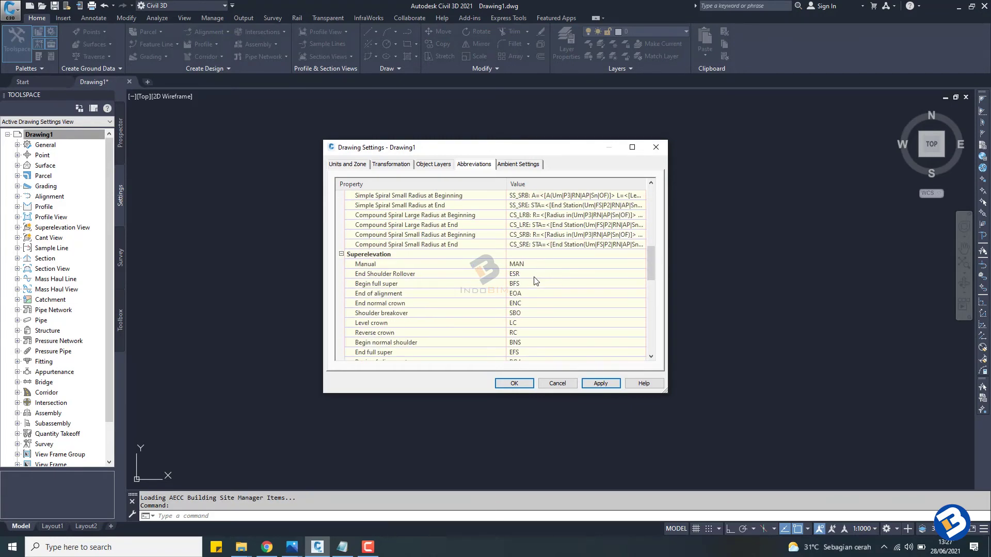
scroll(448, 257, up, 8)
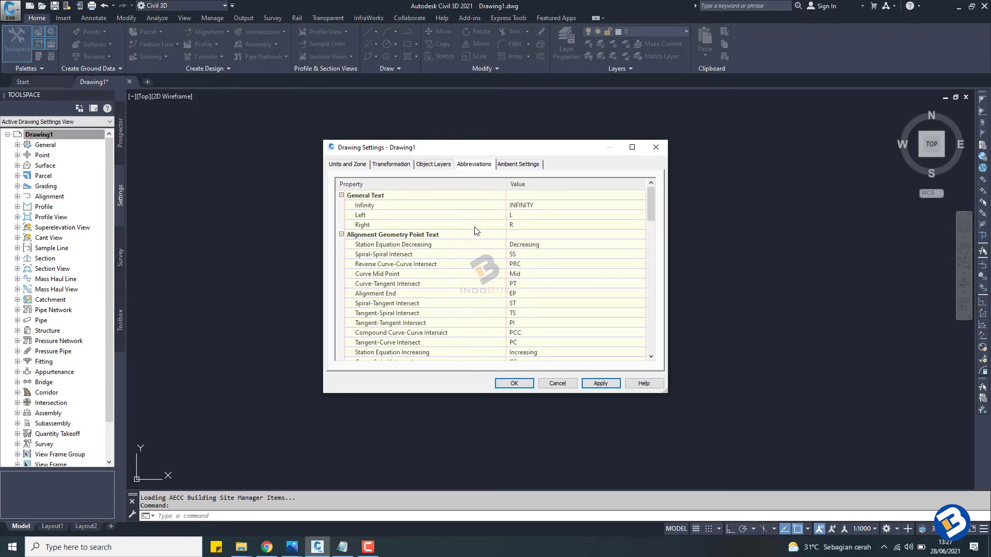
click(519, 164)
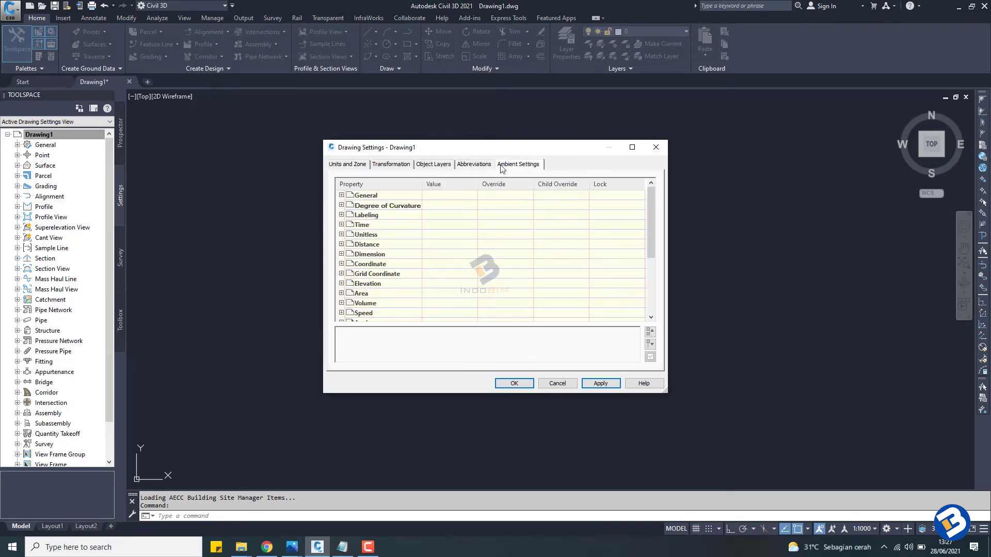
- Expand the General, Degree of Curvature, Coordinate, Grid Coordinate and Area ambient categories to check units
click(342, 195)
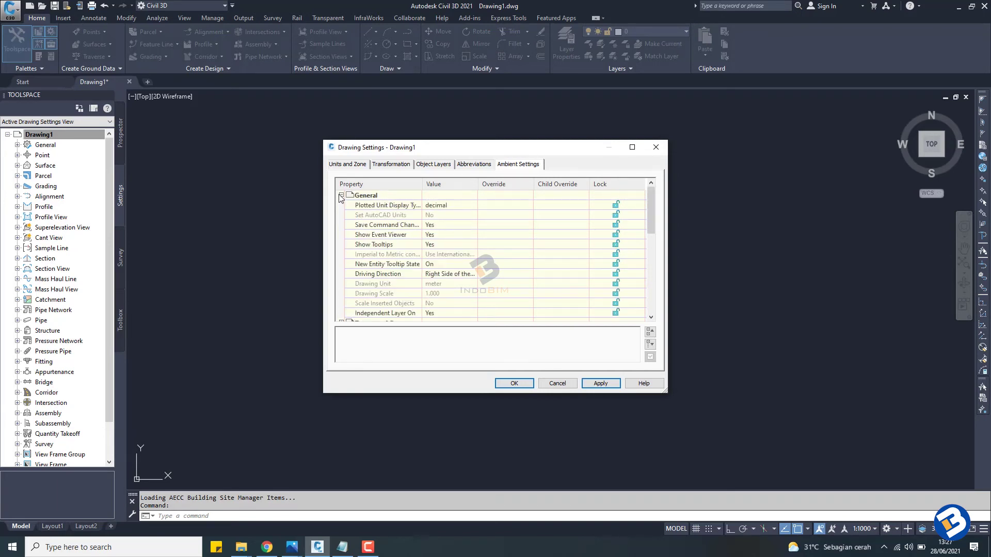
click(342, 195)
click(341, 205)
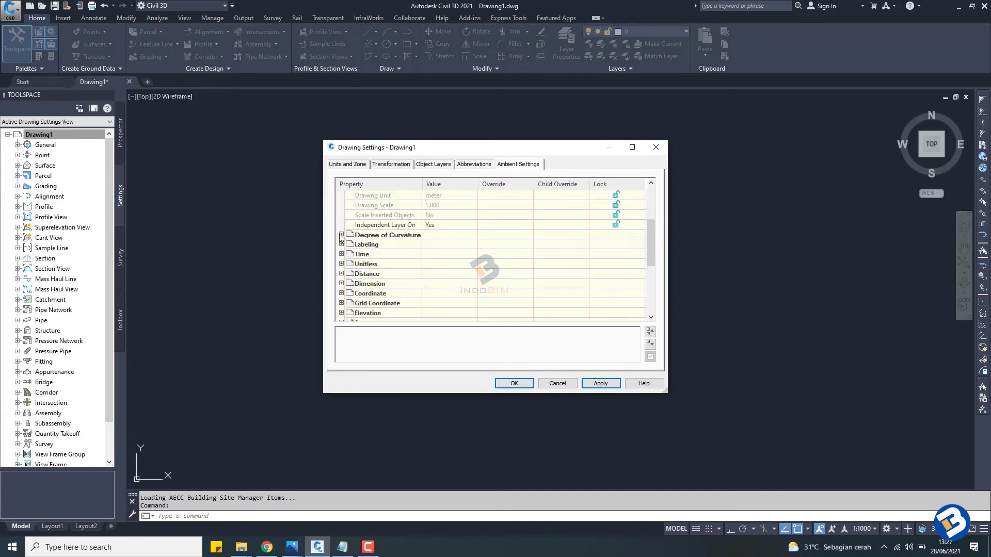
click(341, 235)
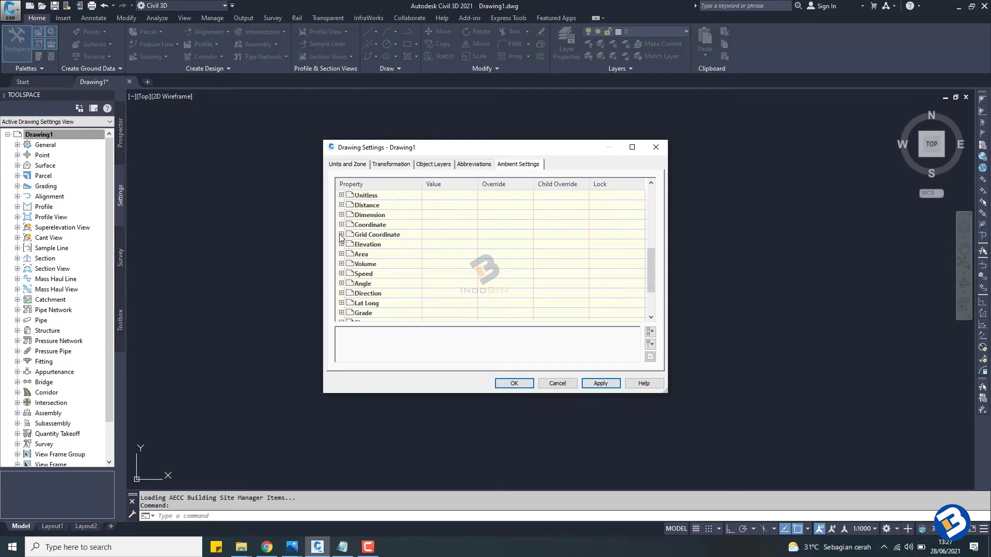
click(341, 224)
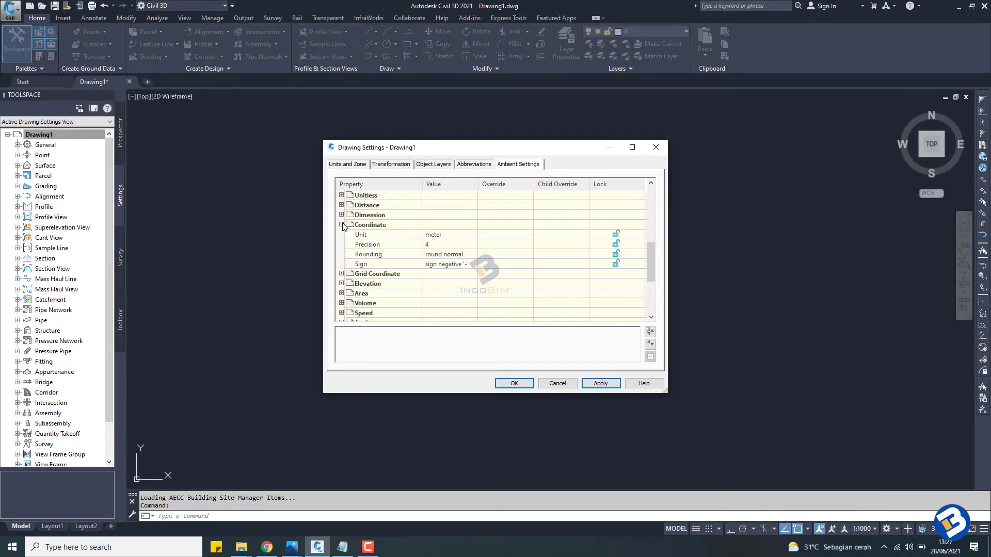
scroll(342, 227, down, 2)
click(341, 214)
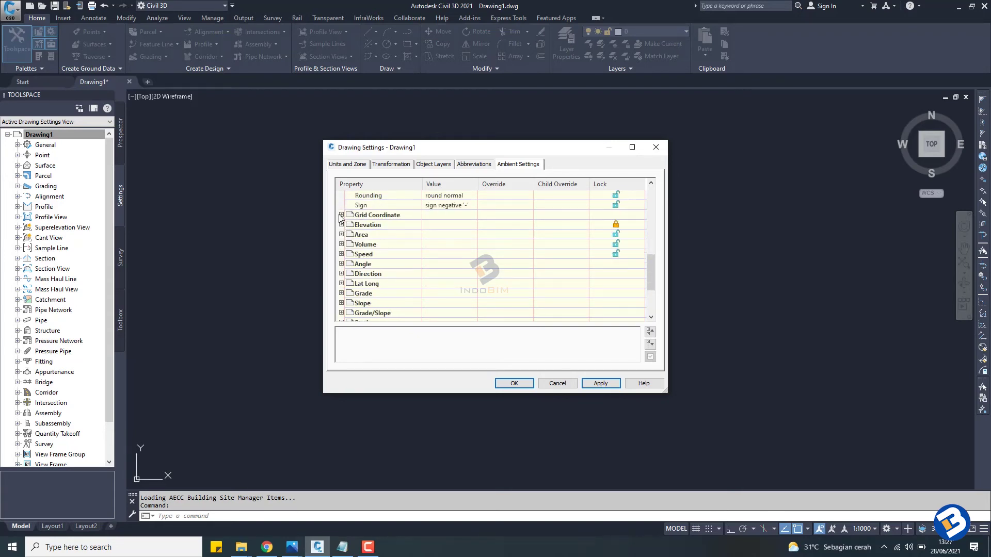
scroll(341, 217, down, 2)
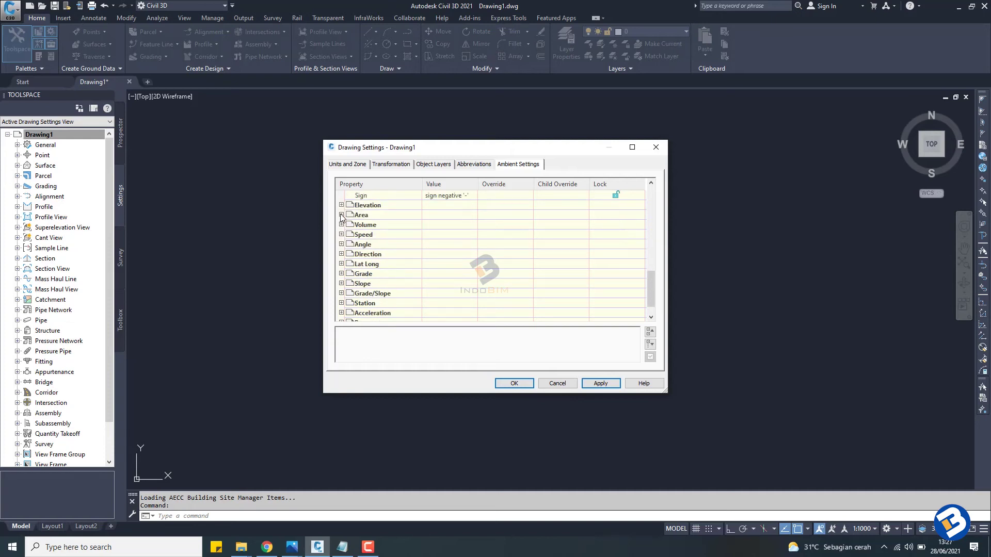
click(342, 215)
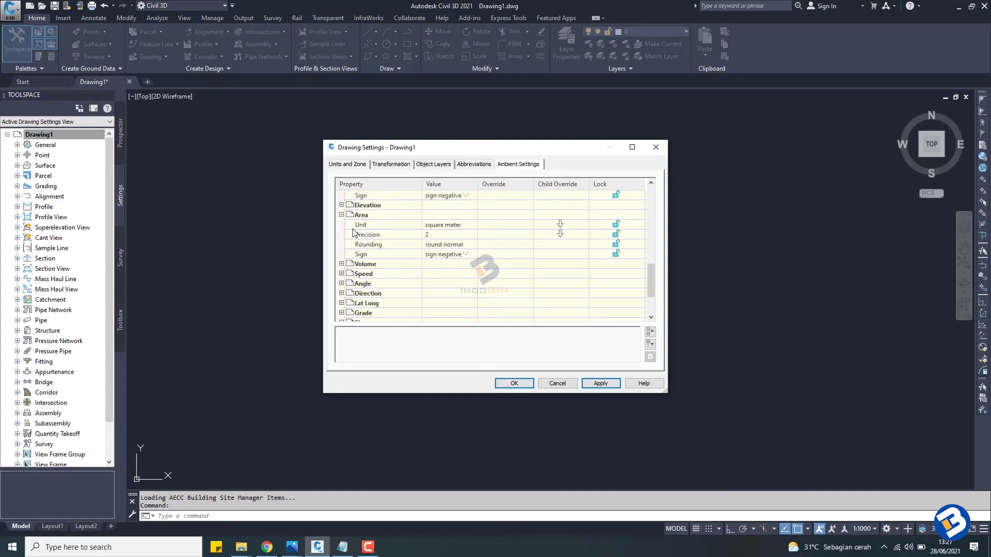
- Keep Area unit at square meter and Volume unit at cubic meter, then Apply and OK
click(470, 228)
click(472, 226)
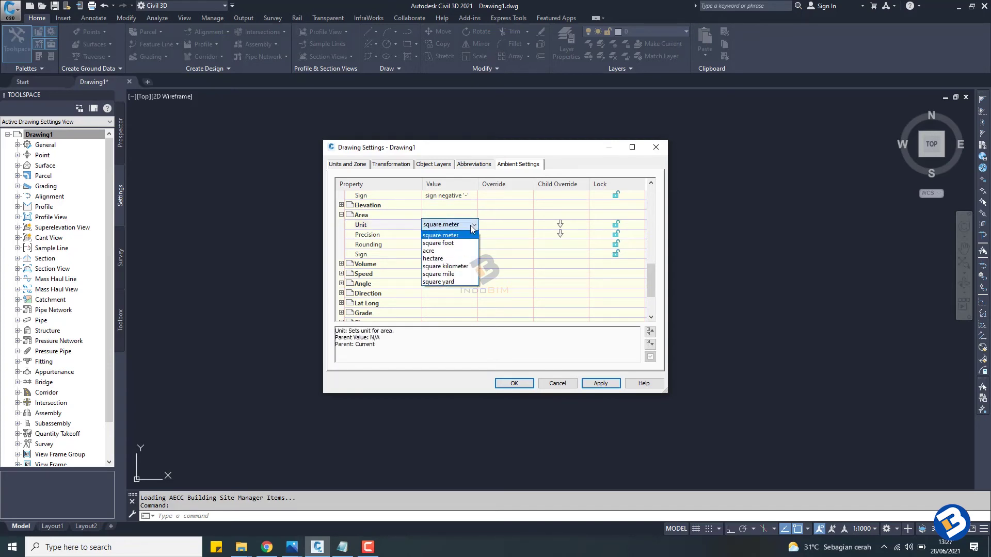
click(473, 227)
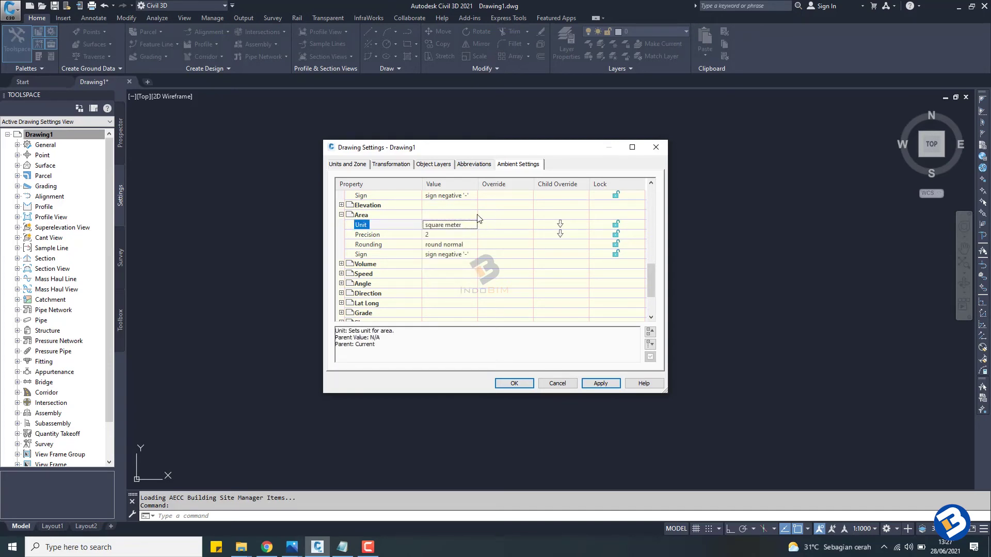
click(342, 263)
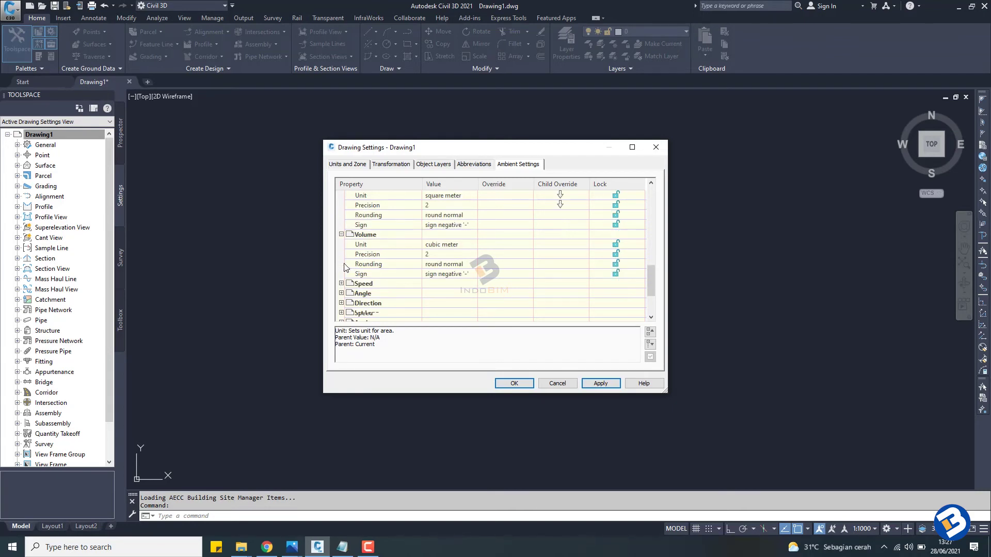
click(467, 245)
click(461, 246)
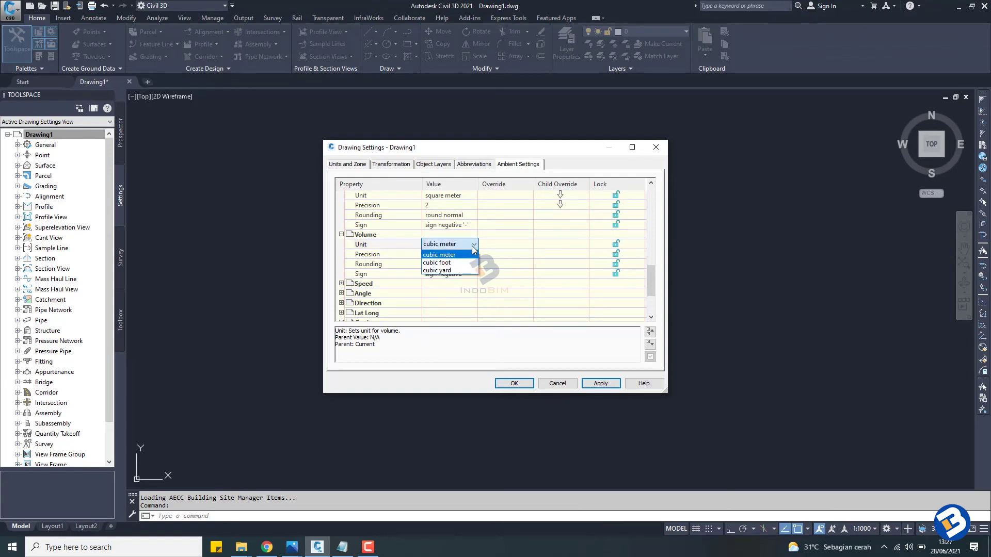
click(470, 254)
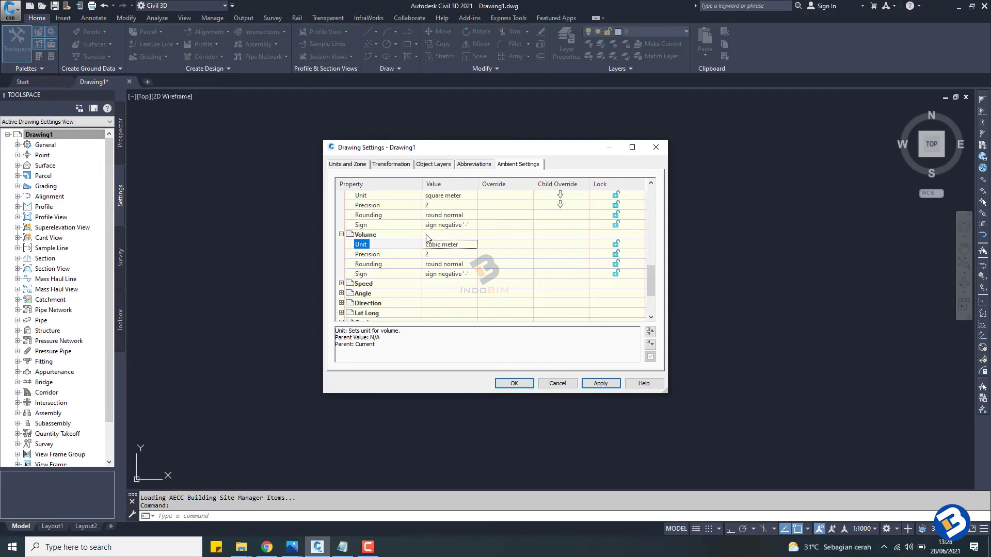
scroll(449, 235, up, 10)
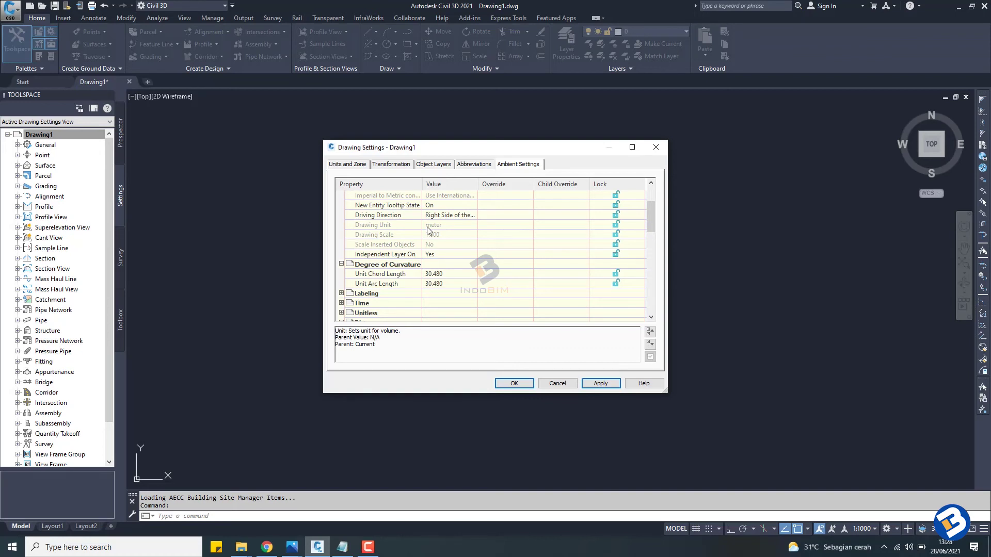
click(599, 384)
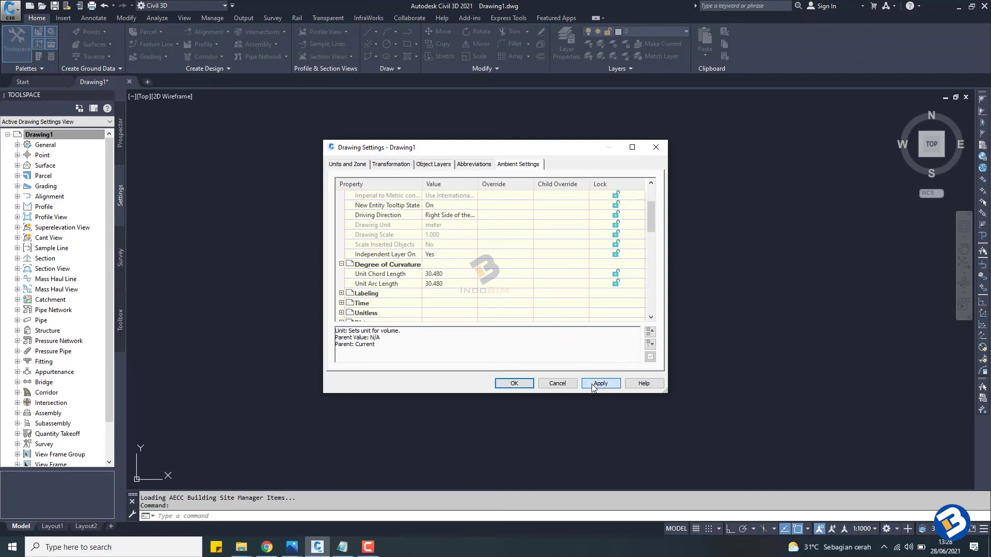
click(514, 384)
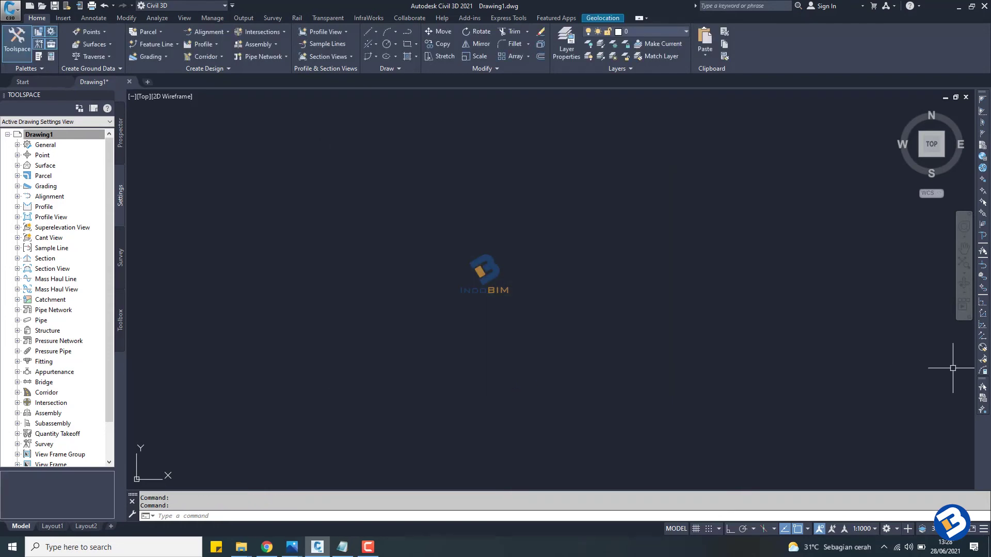
key(F10)
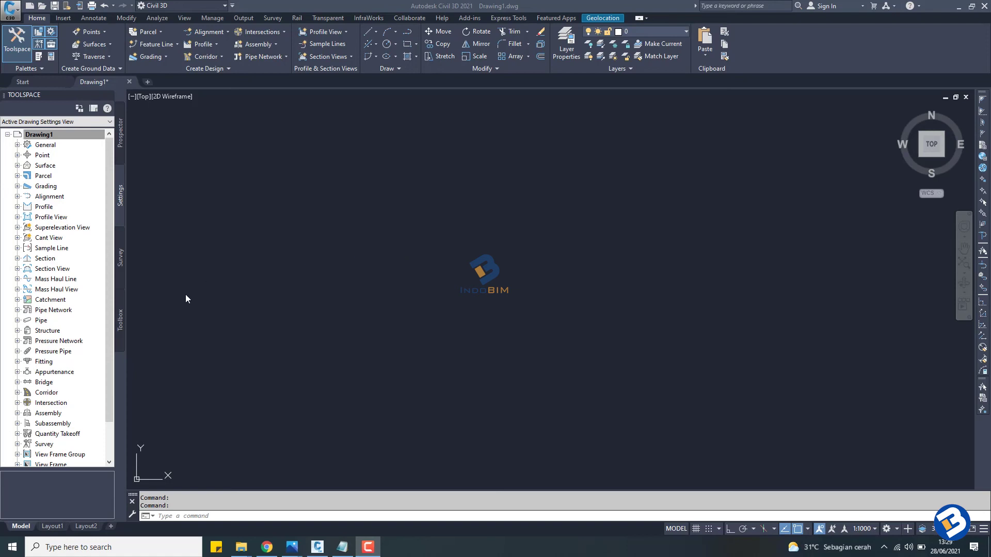
click(120, 262)
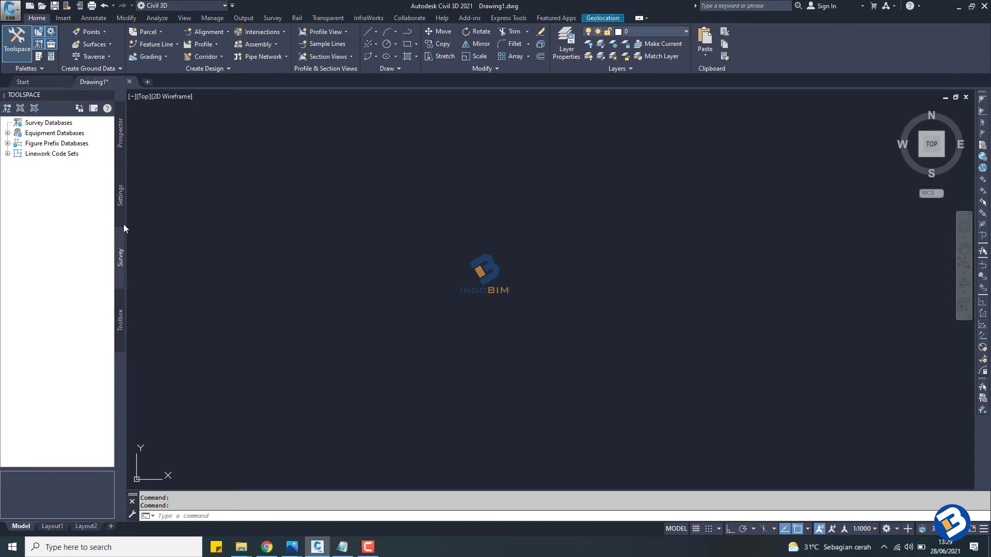
click(116, 207)
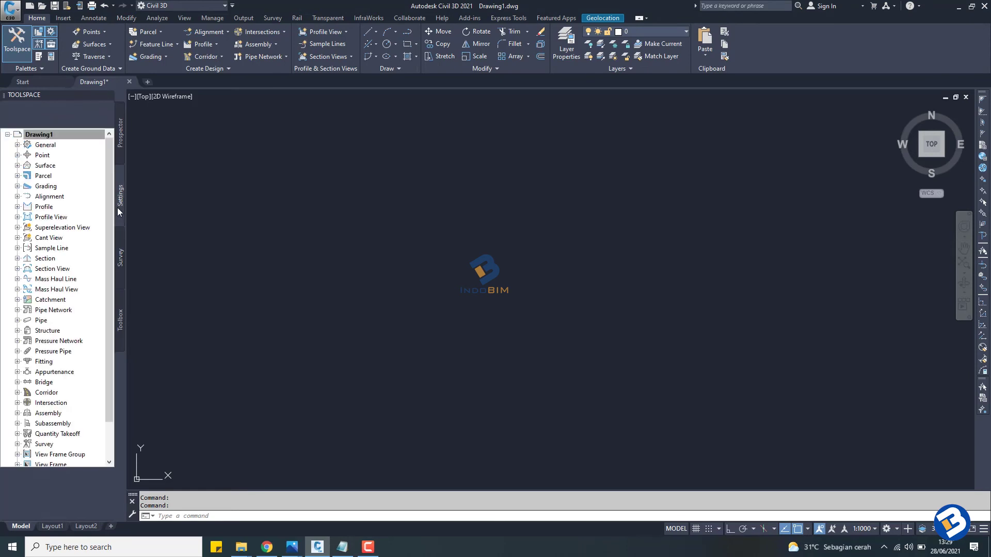
right_click(48, 137)
click(75, 153)
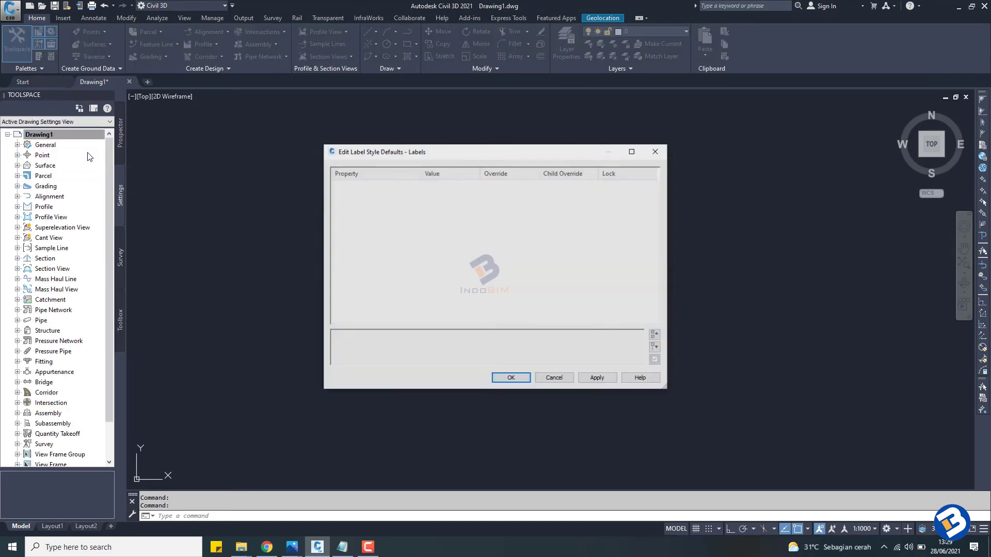
click(336, 185)
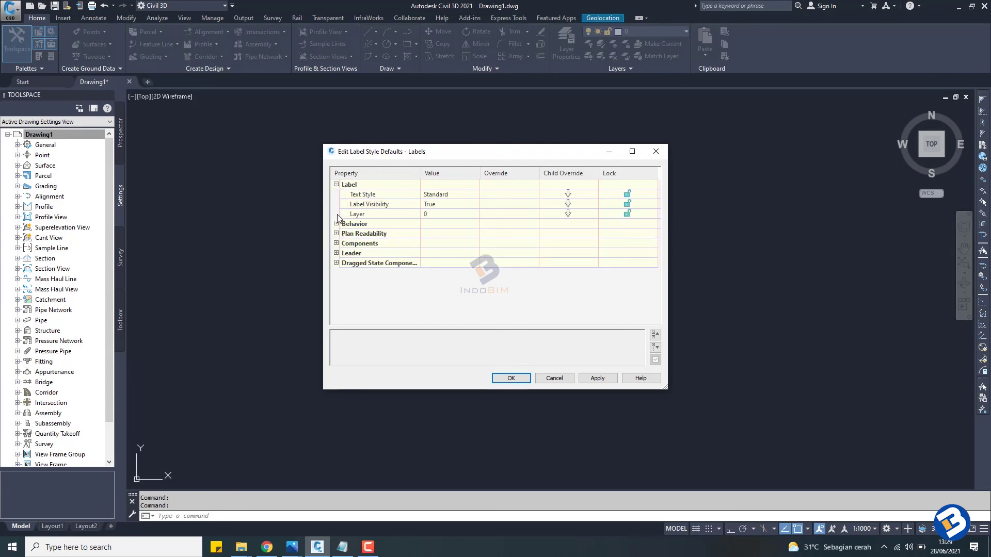
click(337, 224)
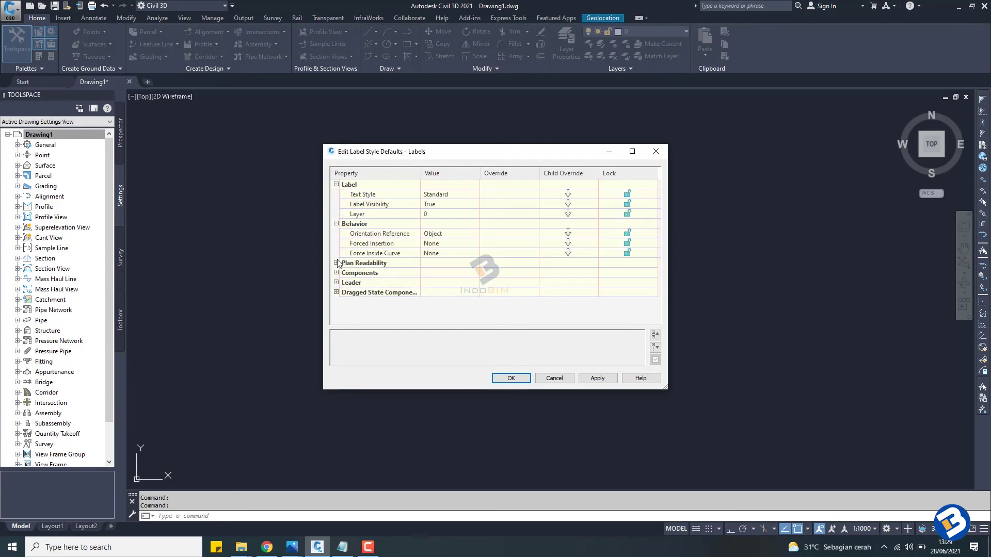
click(556, 378)
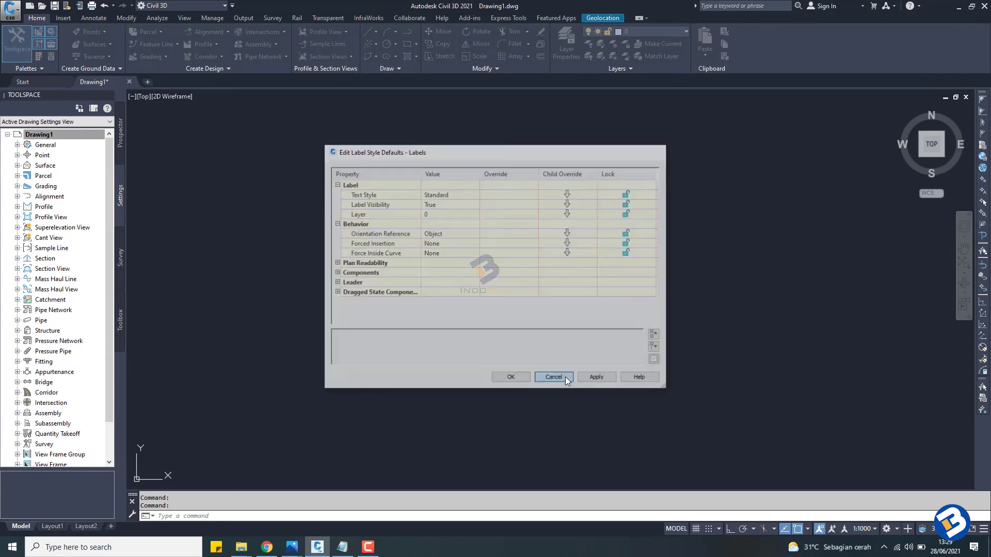
click(55, 136)
right_click(56, 136)
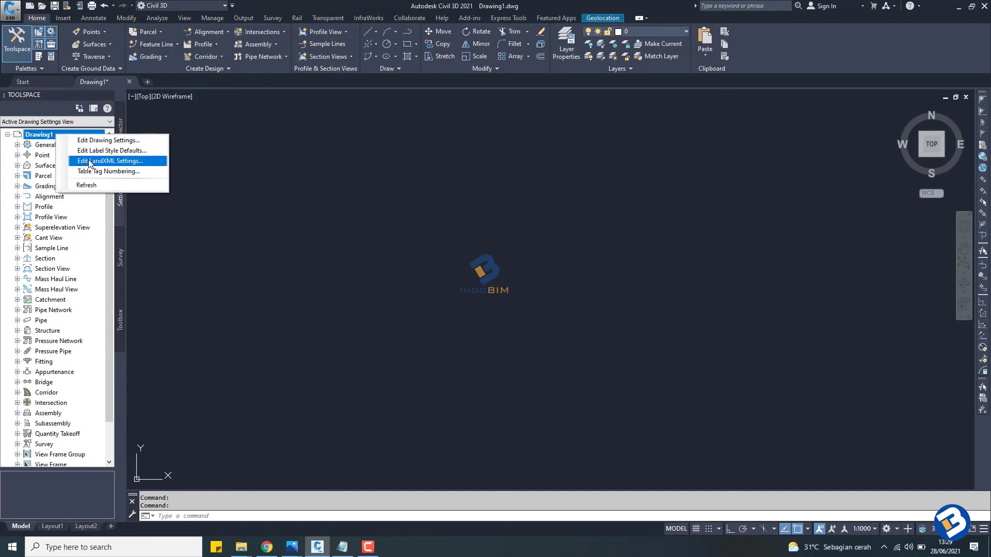
click(141, 162)
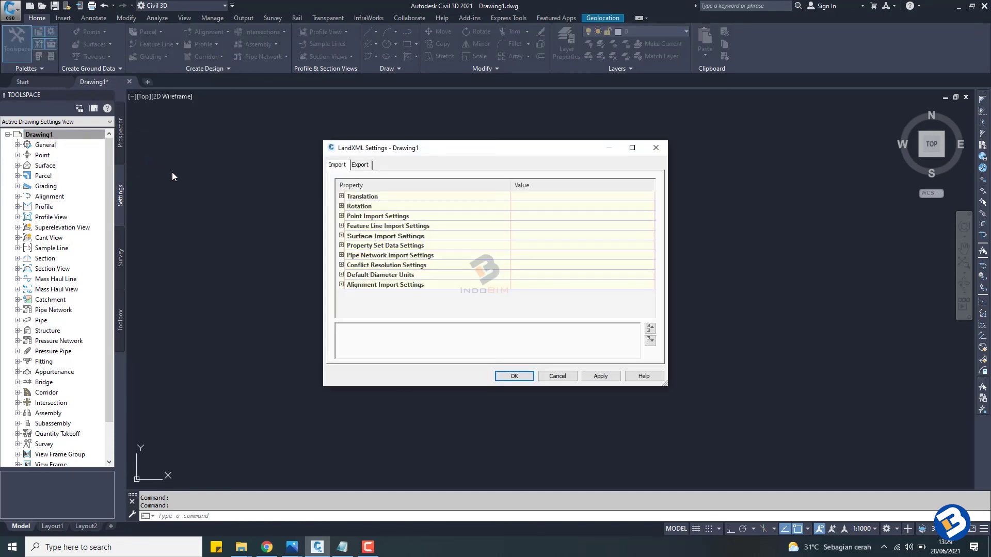
click(341, 216)
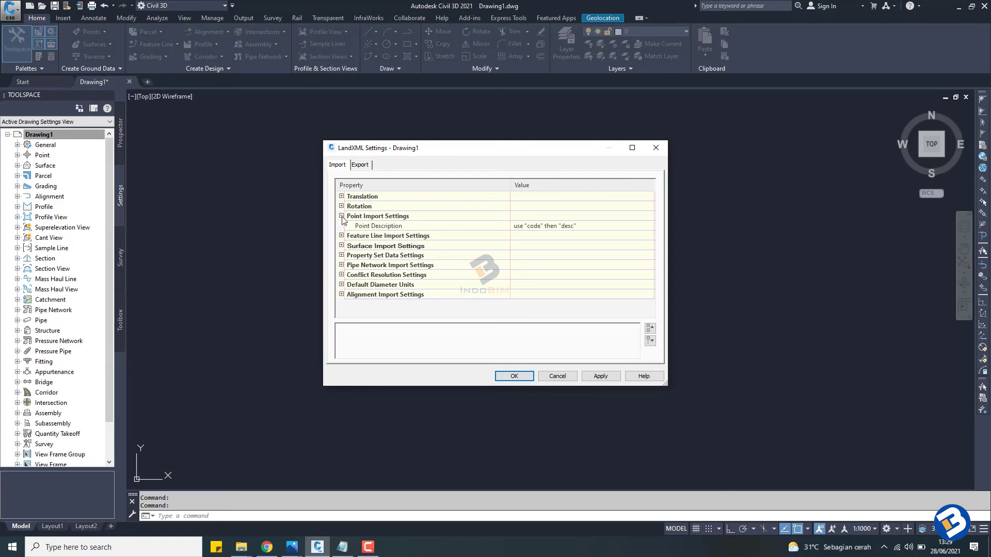
click(341, 294)
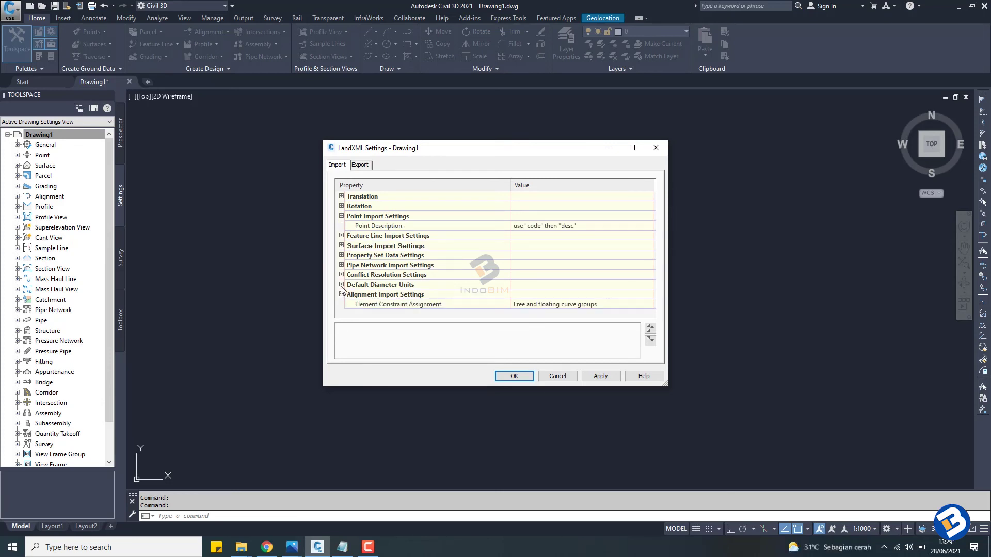
click(341, 285)
click(341, 275)
scroll(341, 273, down, 1)
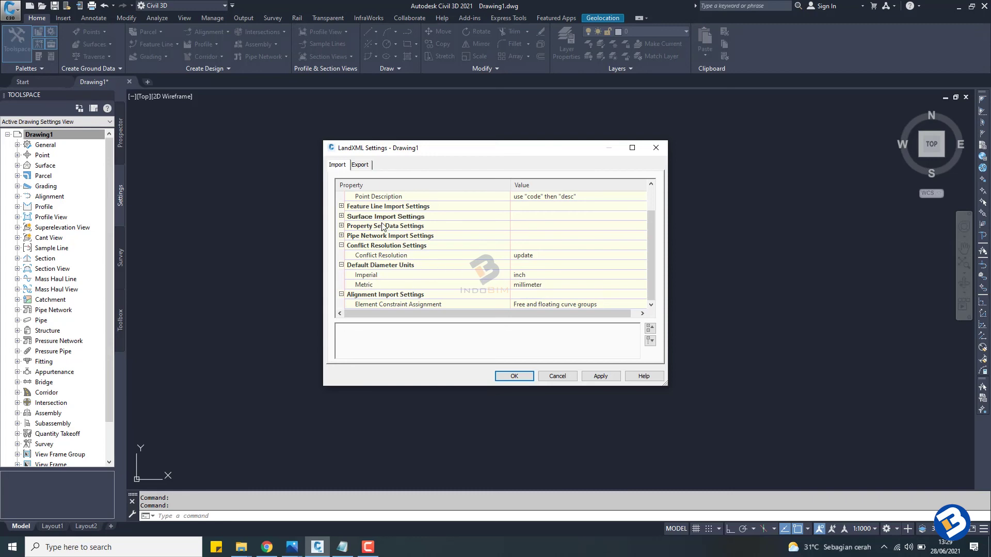
click(555, 377)
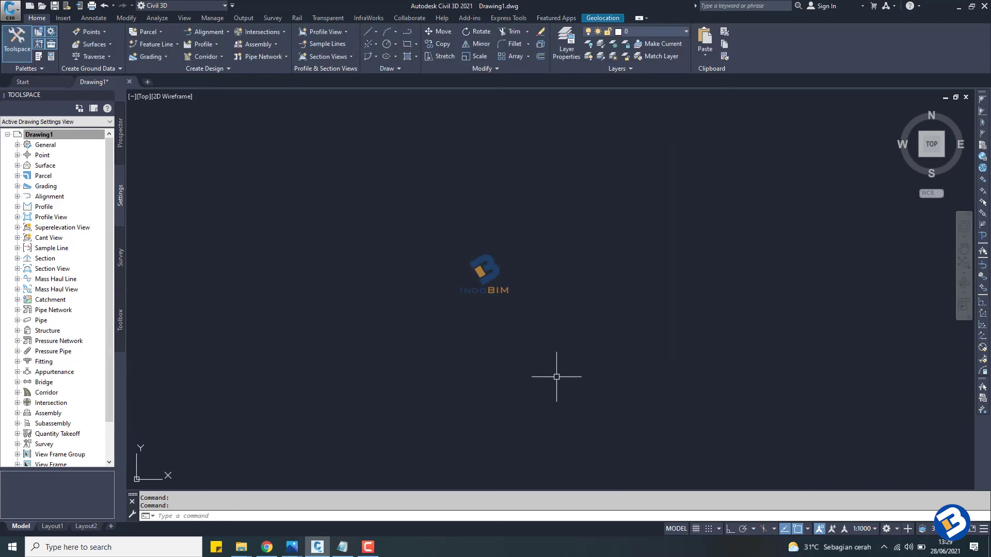
right_click(43, 136)
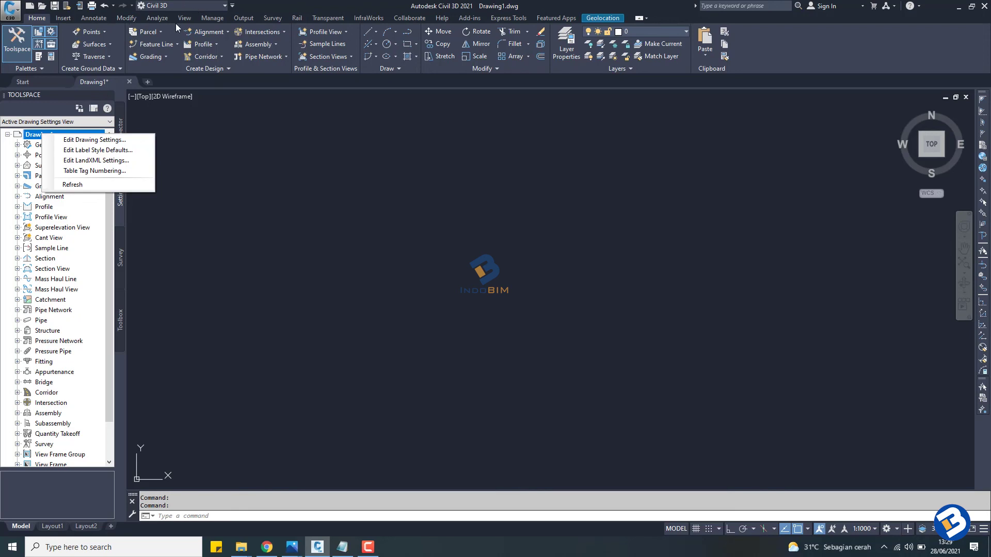
click(247, 147)
click(253, 140)
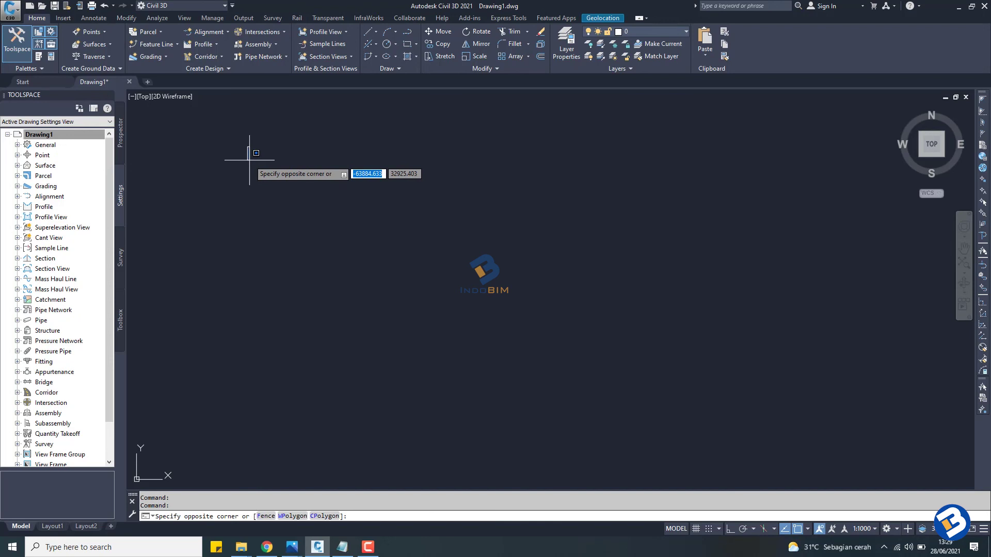
key(Escape)
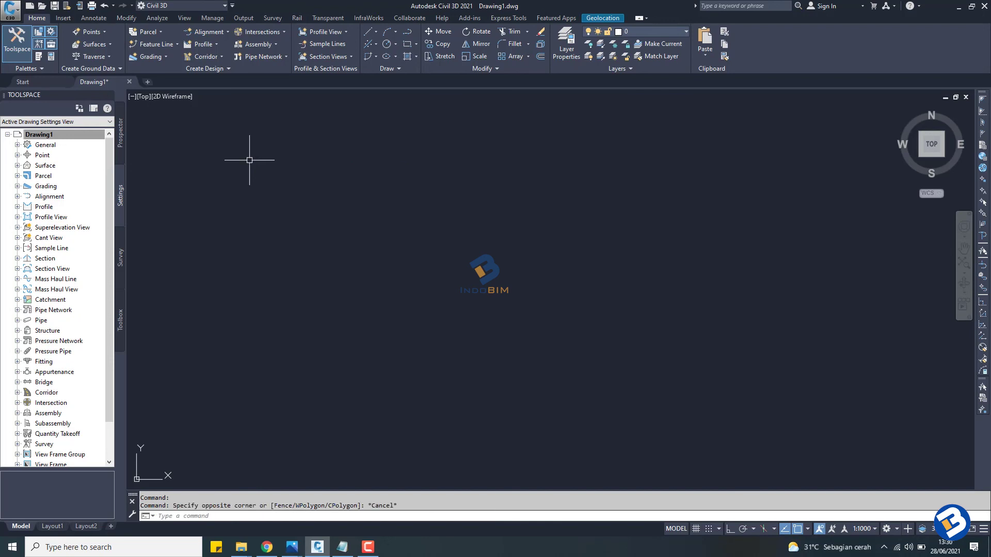